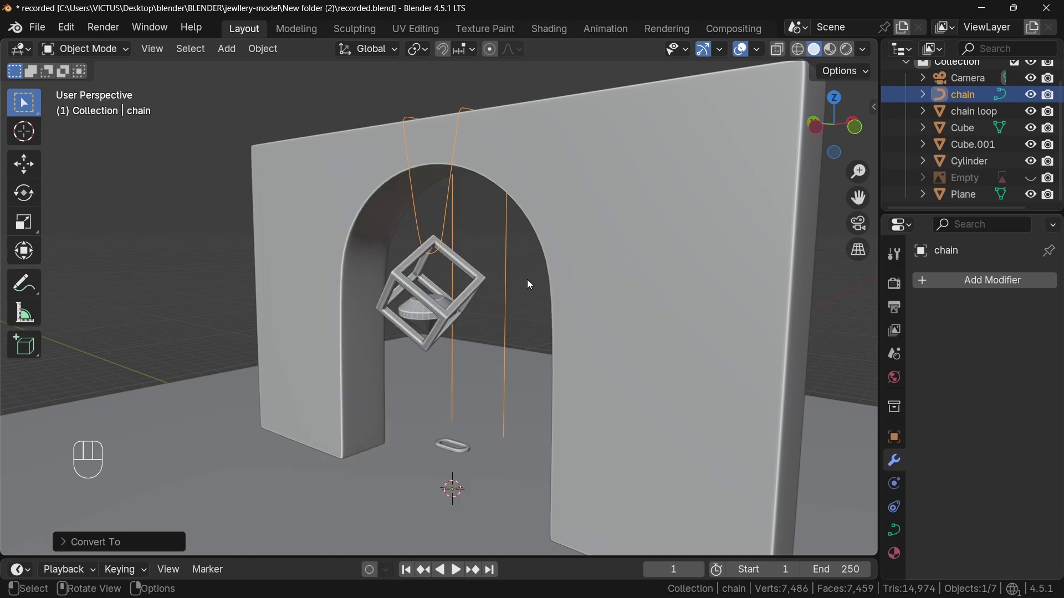
Step: Add a Geometry Nodes modifier to the chain curve, turn the enlarged timeline area into a Geometry Node Editor and create a new node tree
{"action": "left_click", "coordinate": [934, 280]}
{"action": "left_click", "coordinate": [898, 314]}
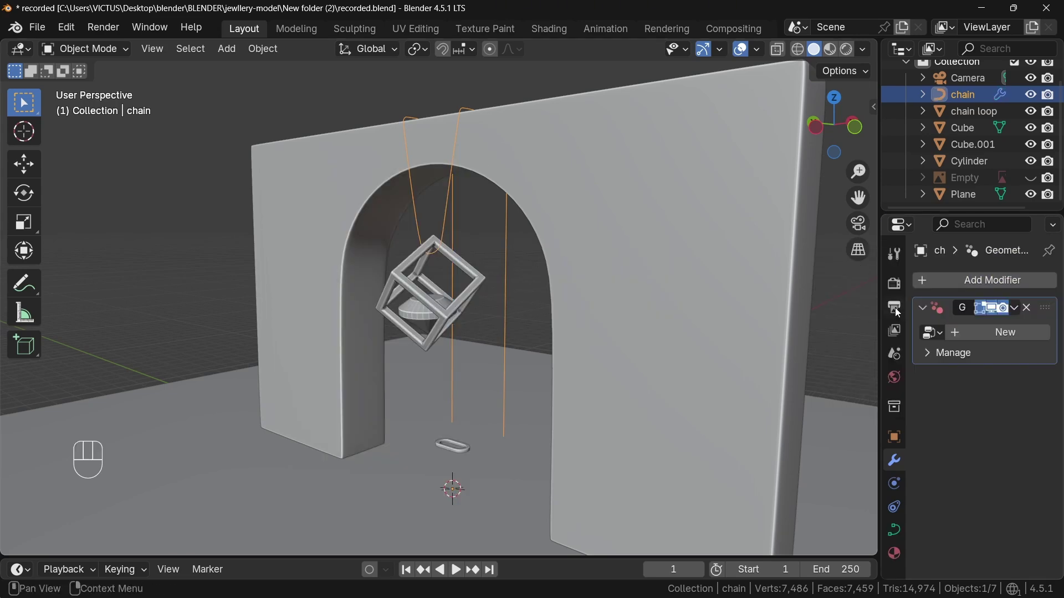
{"action": "left_click_drag", "start_coordinate": [33, 557], "coordinate": [33, 225]}
{"action": "left_click", "coordinate": [22, 237]}
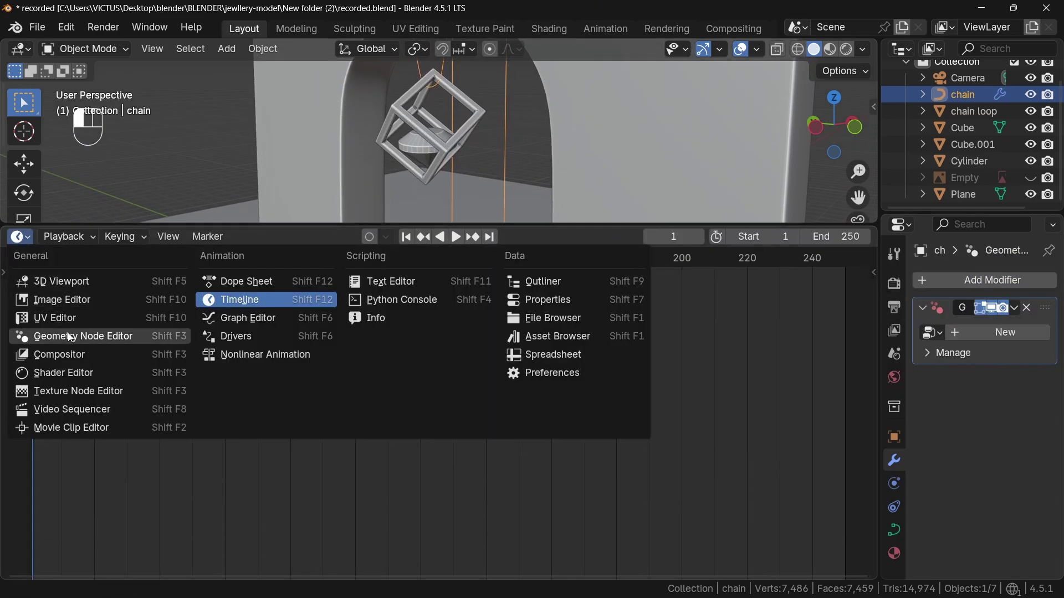
{"action": "left_click", "coordinate": [72, 336]}
{"action": "left_click", "coordinate": [443, 239]}
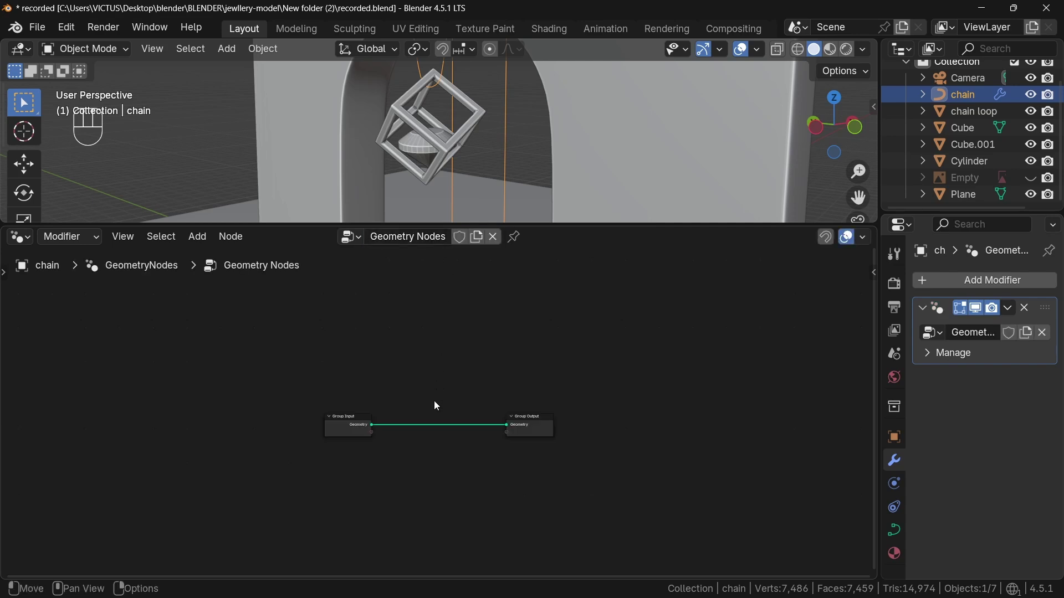
Step: Insert a Curve to Points node between the Group Input and Group Output nodes
{"action": "middle_click_drag", "start_coordinate": [487, 515], "coordinate": [379, 451], "text": "ctrl"}
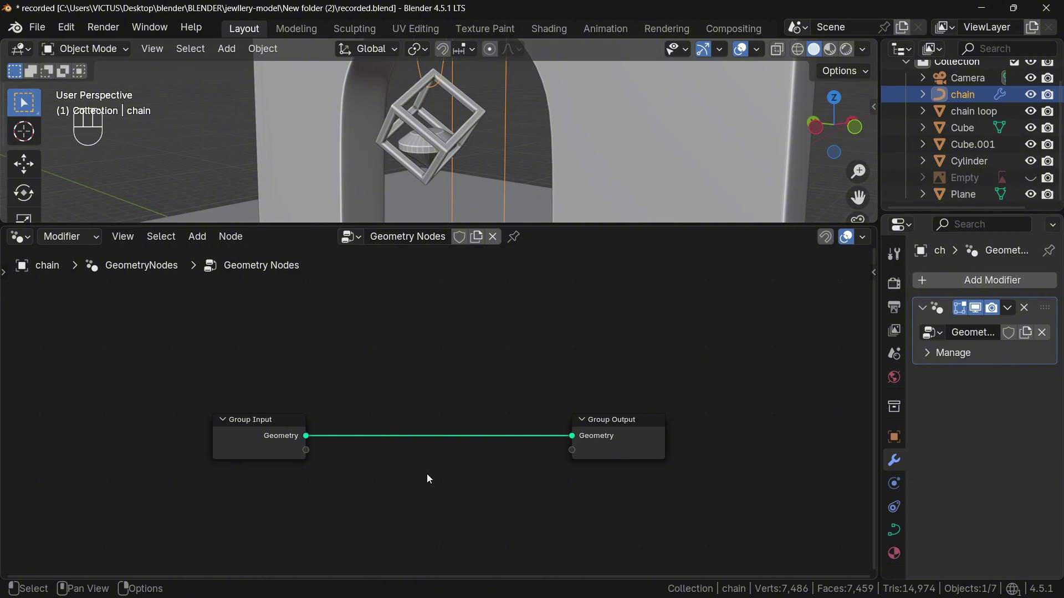
{"action": "key", "text": "shift+a"}
{"action": "type", "text": "t"}
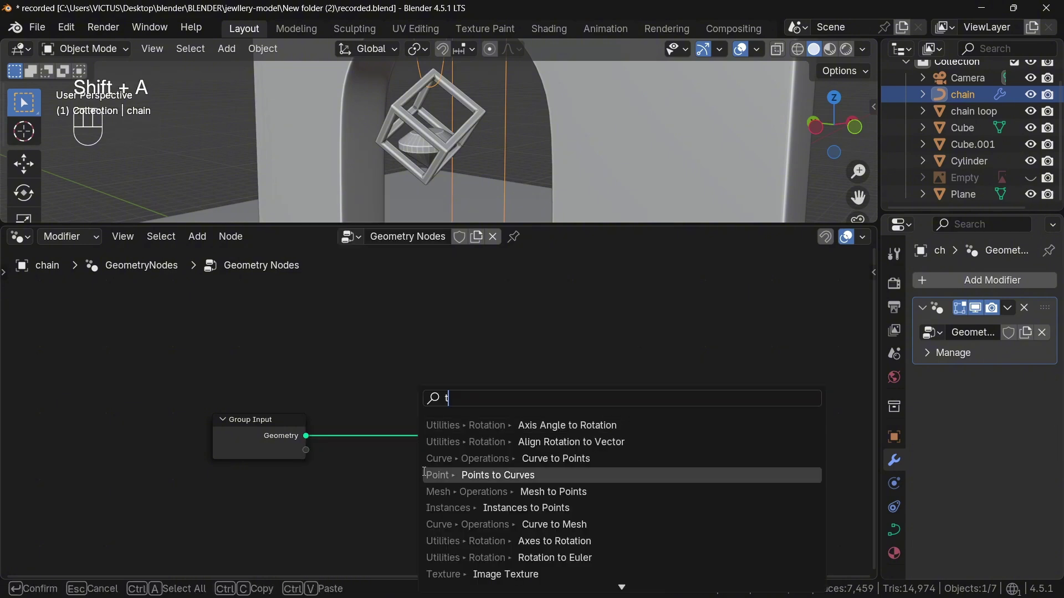
{"action": "type", "text": "o po"}
{"action": "left_click", "coordinate": [433, 442]}
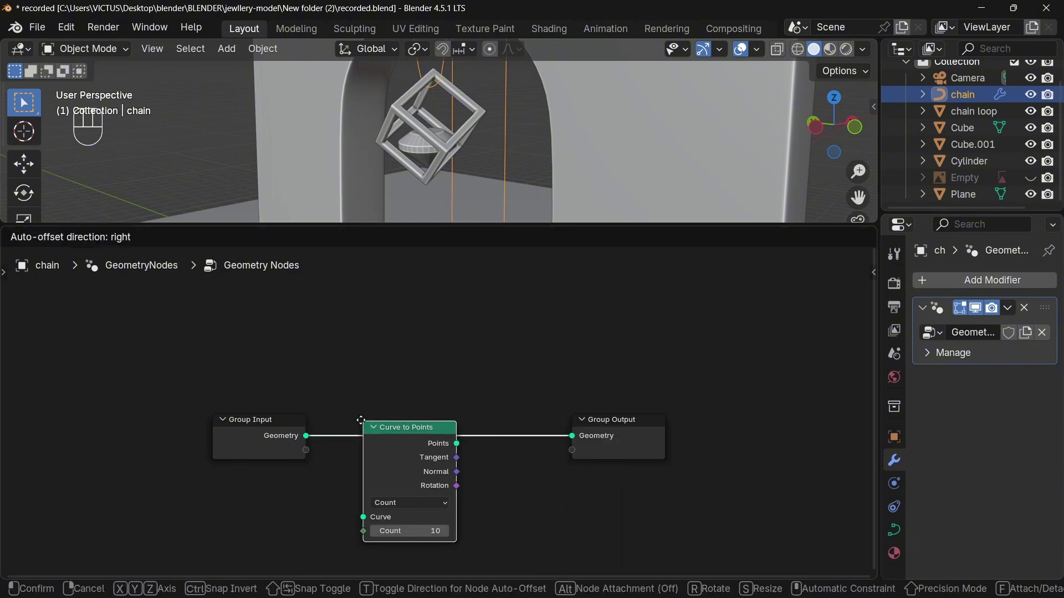
{"action": "left_click", "coordinate": [333, 413]}
Step: Switch the Curve to Points mode to Length and set the length to 0.33 m
{"action": "left_click", "coordinate": [406, 484]}
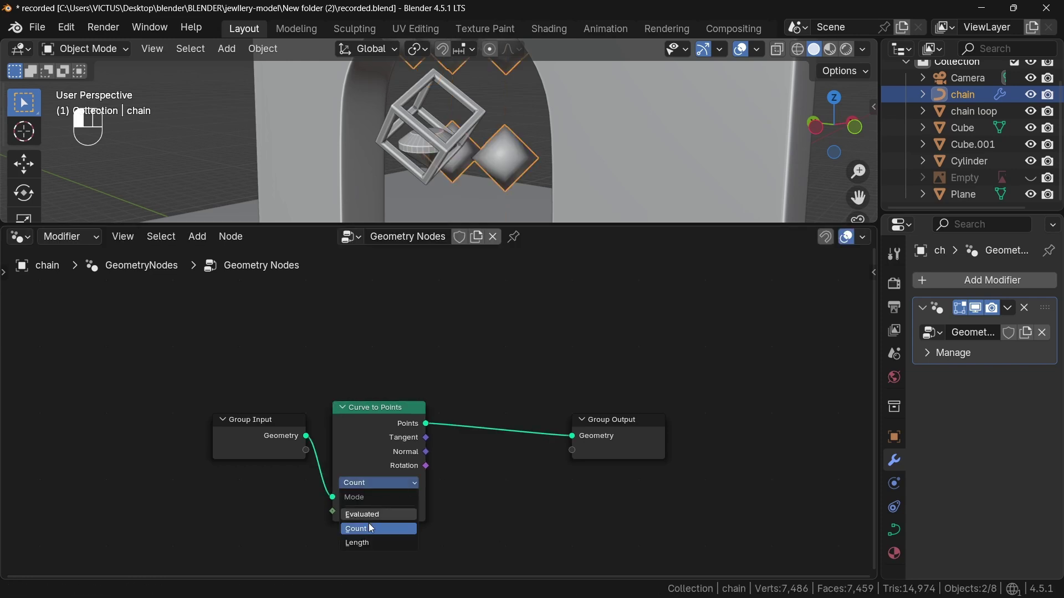
{"action": "left_click", "coordinate": [379, 524]}
{"action": "left_click_drag", "start_coordinate": [366, 511], "coordinate": [443, 511], "text": "shift"}
Step: Insert an Instance on Points node between the Curve to Points and Group Output nodes
{"action": "key", "text": "shift+a"}
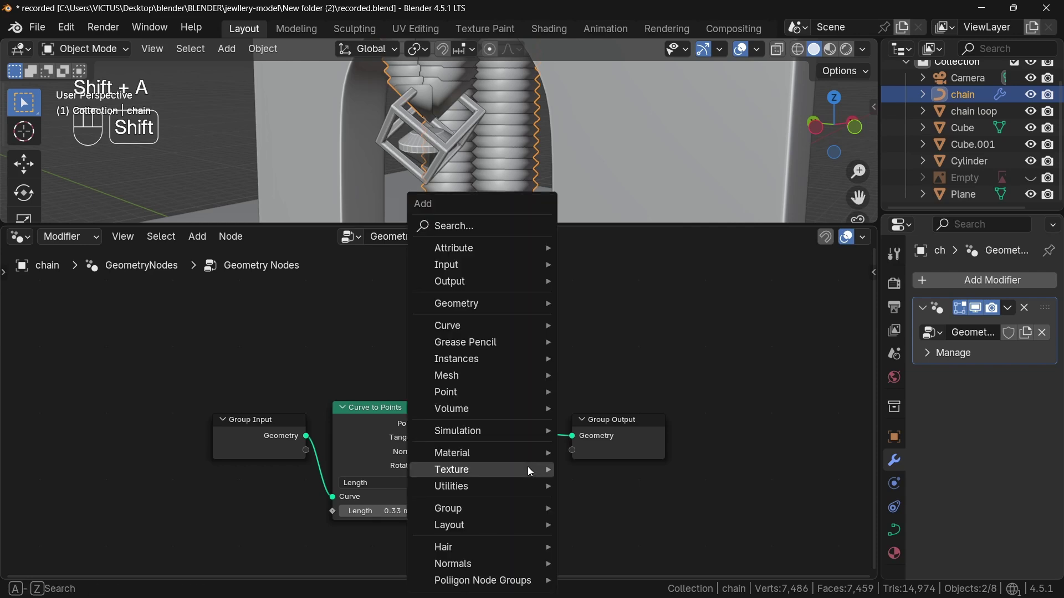
{"action": "mouse_move", "coordinate": [529, 470]}
{"action": "type", "text": "in"}
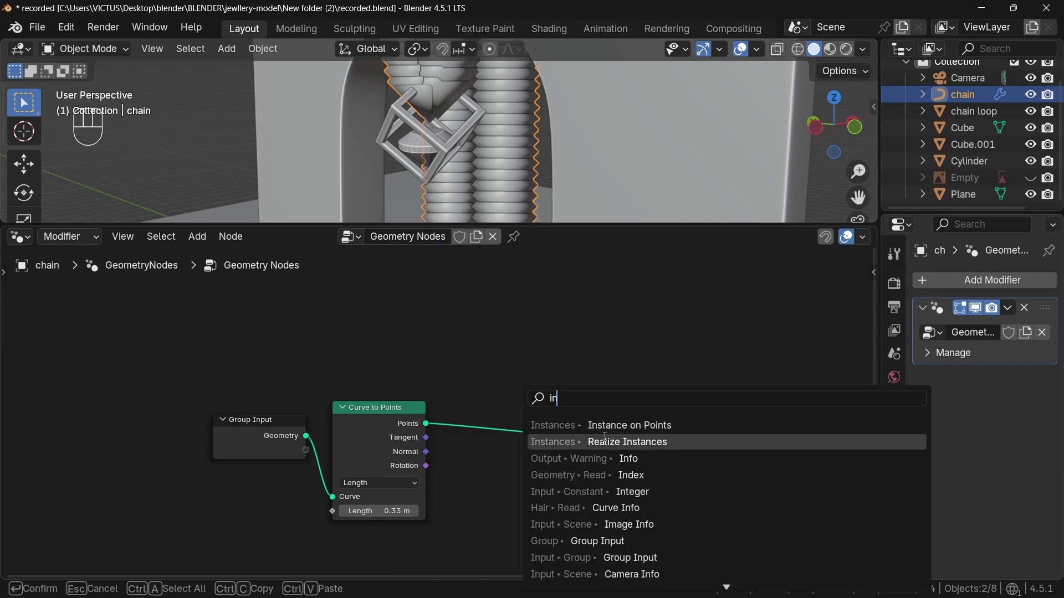
{"action": "left_click", "coordinate": [607, 427]}
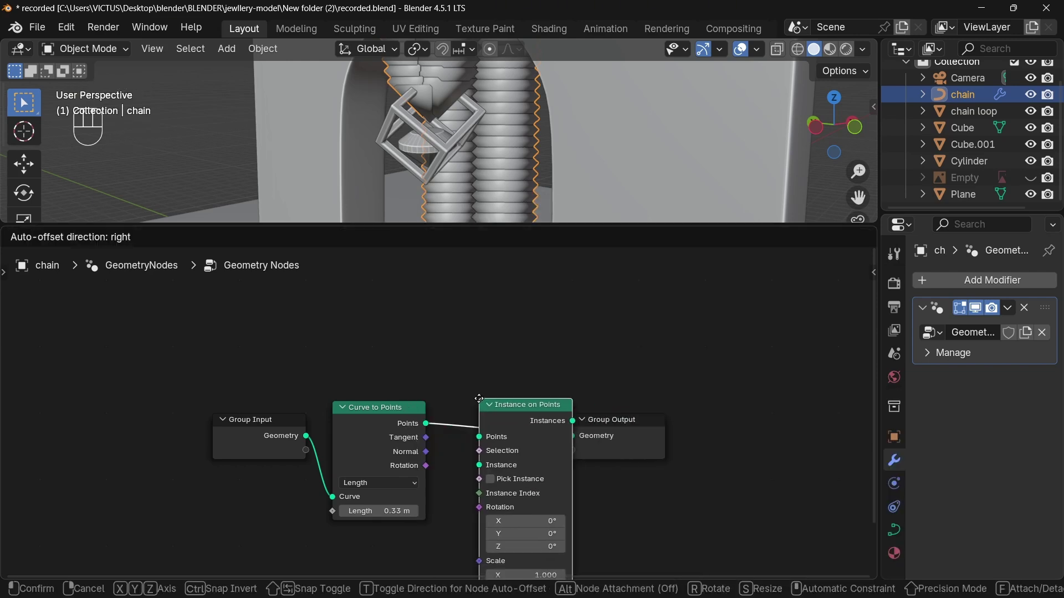
{"action": "left_click", "coordinate": [476, 392]}
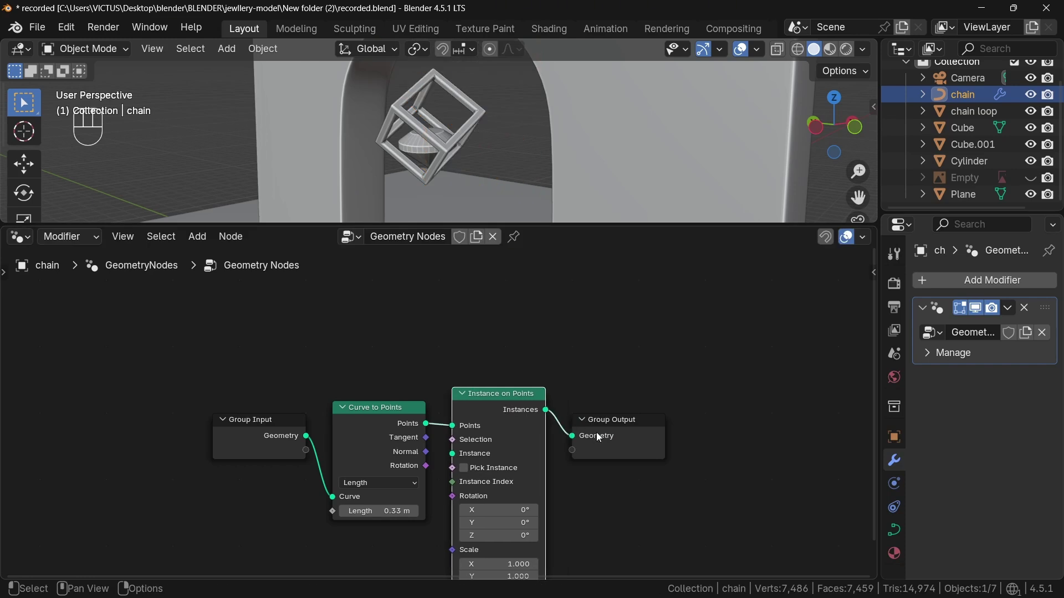
Step: Bring the chain loop object into the node tree as an Object Info node and connect its Geometry to the Instance input
{"action": "middle_click_drag", "start_coordinate": [572, 473], "coordinate": [575, 363]}
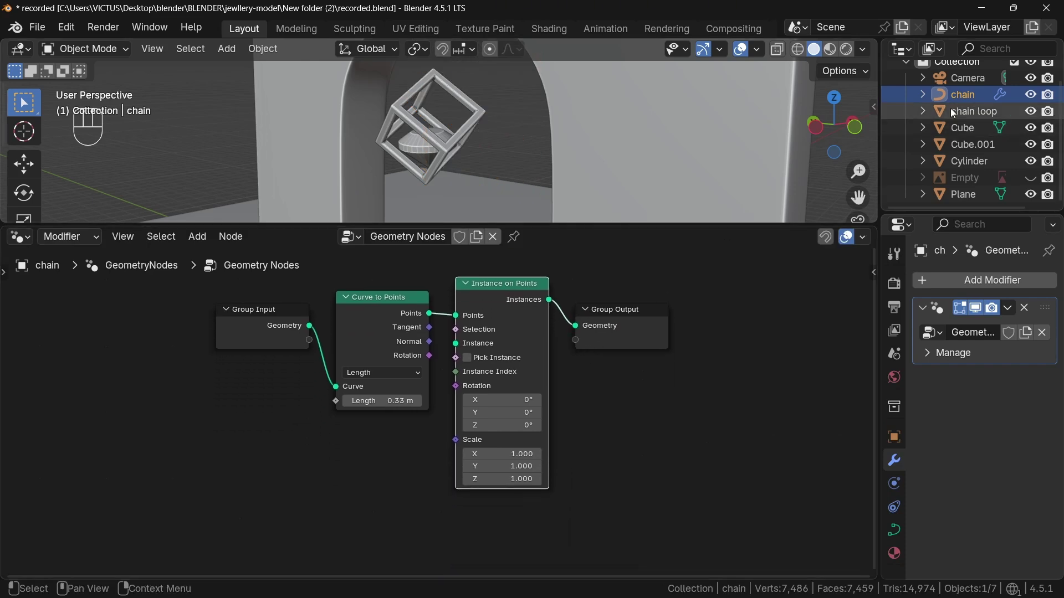
{"action": "left_click_drag", "start_coordinate": [971, 109], "coordinate": [218, 465]}
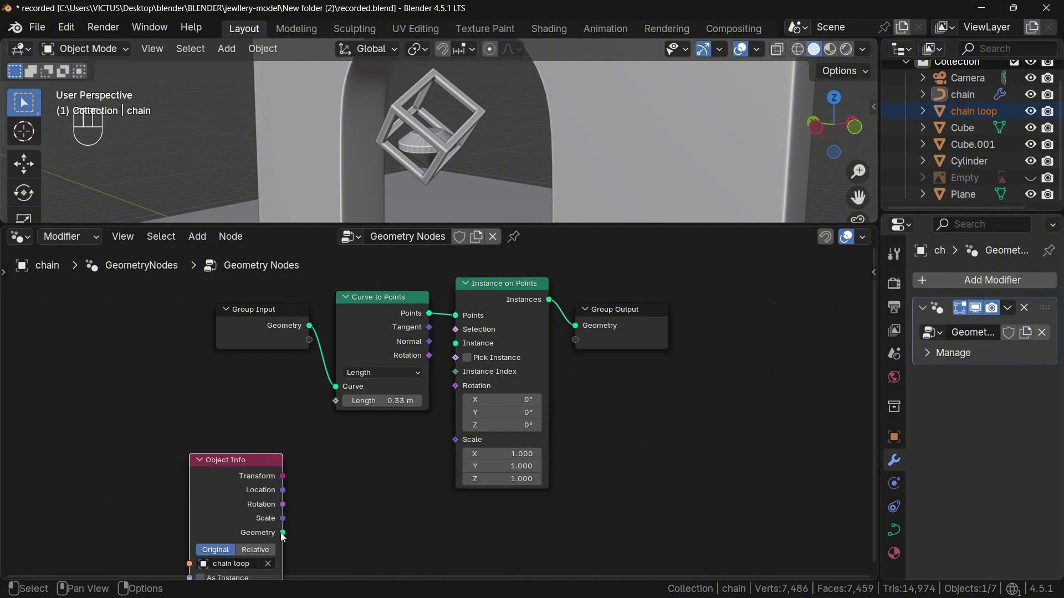
{"action": "left_click_drag", "start_coordinate": [283, 532], "coordinate": [456, 343]}
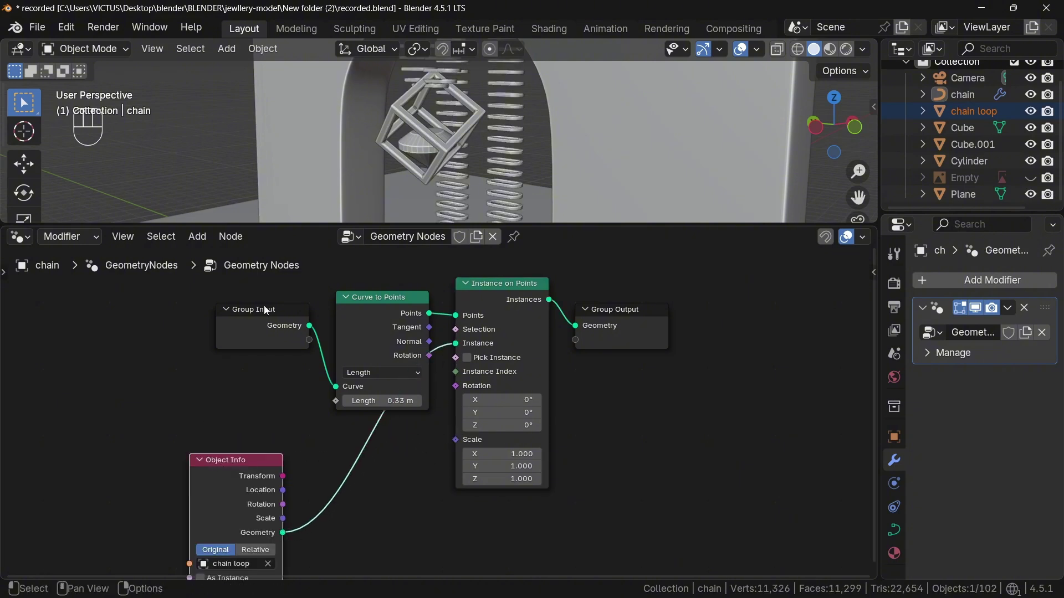
Step: Move the Group Input and Curve to Points nodes away from Instance on Points and place an Align Rotation to Vector node in the gap
{"action": "left_click_drag", "start_coordinate": [215, 298], "coordinate": [379, 345]}
{"action": "left_click_drag", "start_coordinate": [372, 300], "coordinate": [178, 295]}
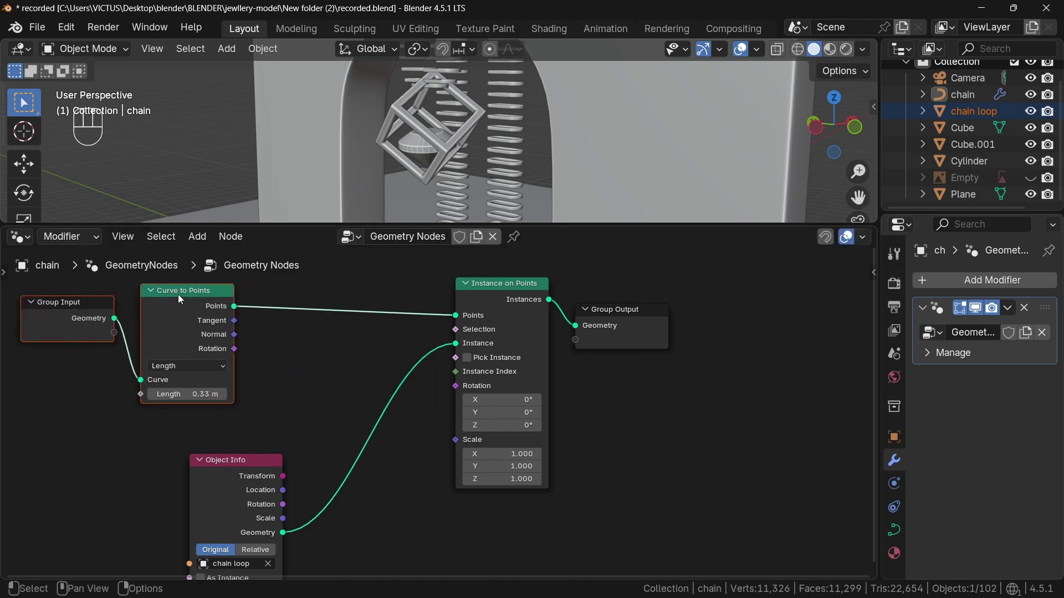
{"action": "key", "text": "shift+a"}
{"action": "mouse_move", "coordinate": [388, 435]}
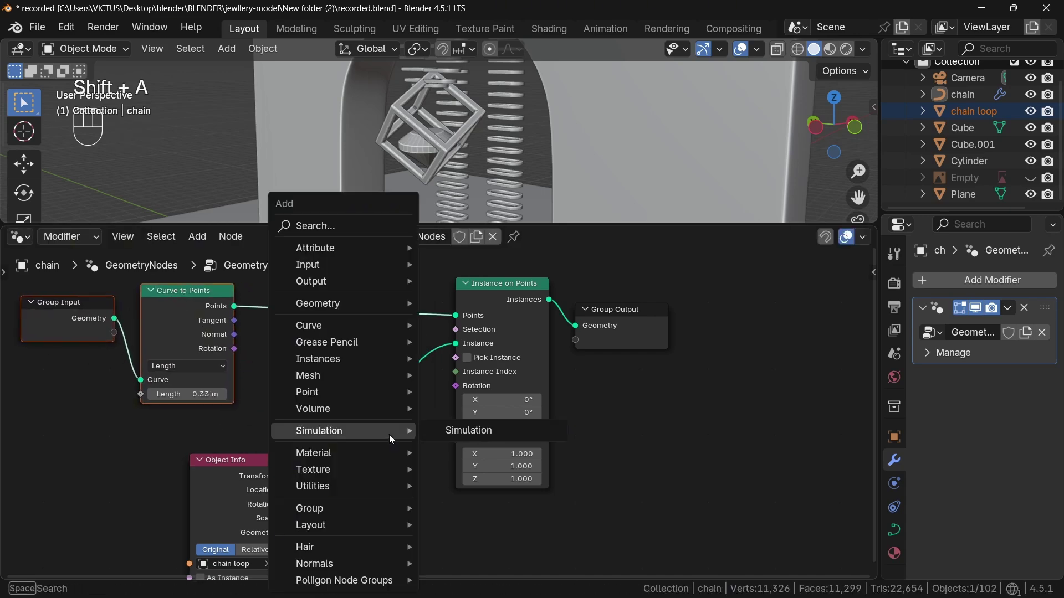
{"action": "type", "text": "alig"}
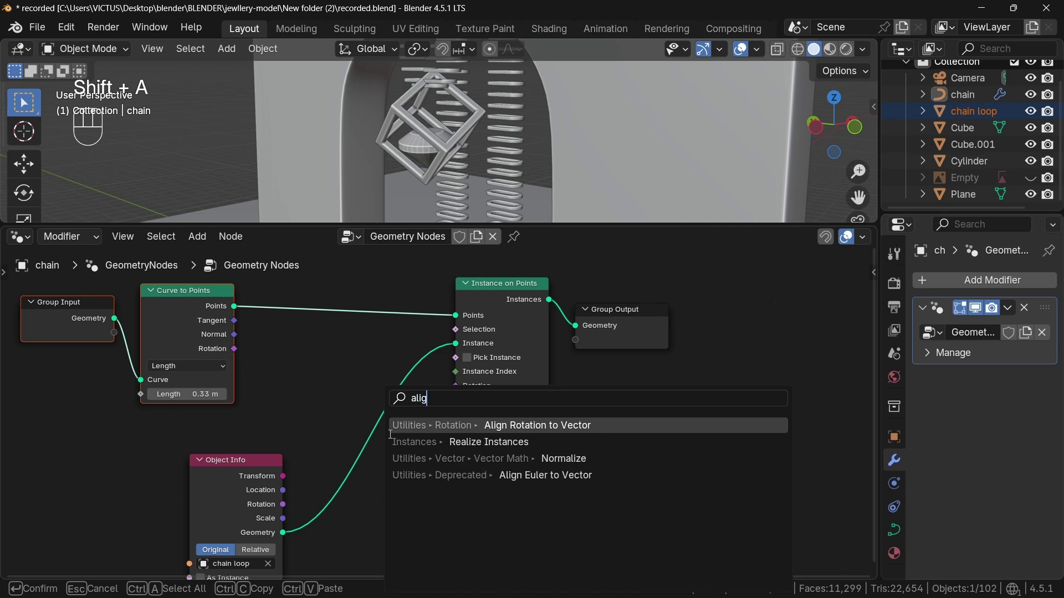
{"action": "left_click", "coordinate": [485, 425]}
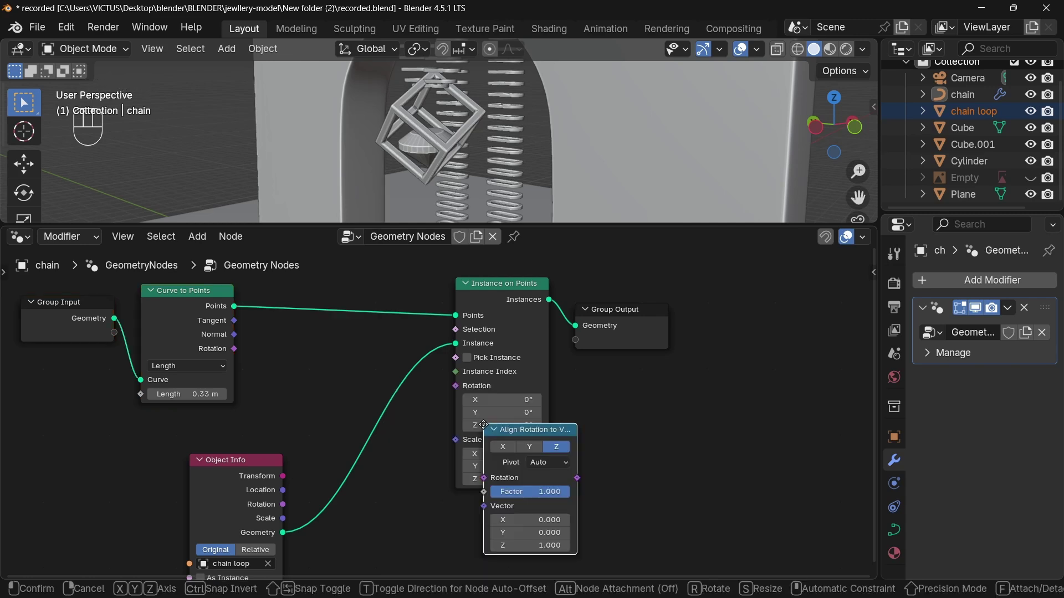
{"action": "left_click", "coordinate": [273, 322]}
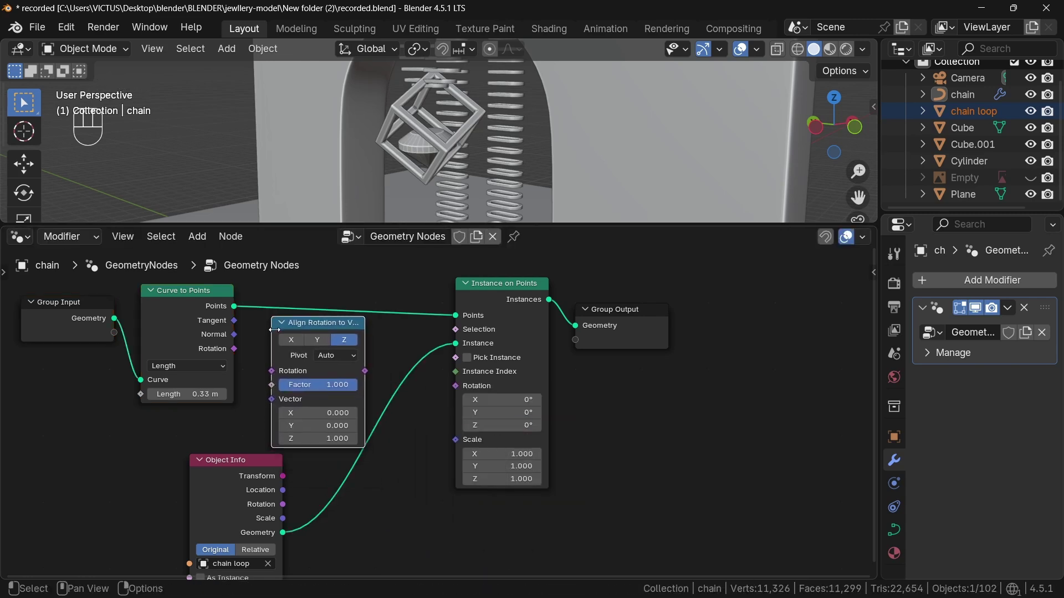
Step: Connect Tangent to the Align Rotation to Vector node's Vector input and its output to the instances' Rotation, with Y as the alignment axis
{"action": "left_click_drag", "start_coordinate": [235, 321], "coordinate": [257, 349]}
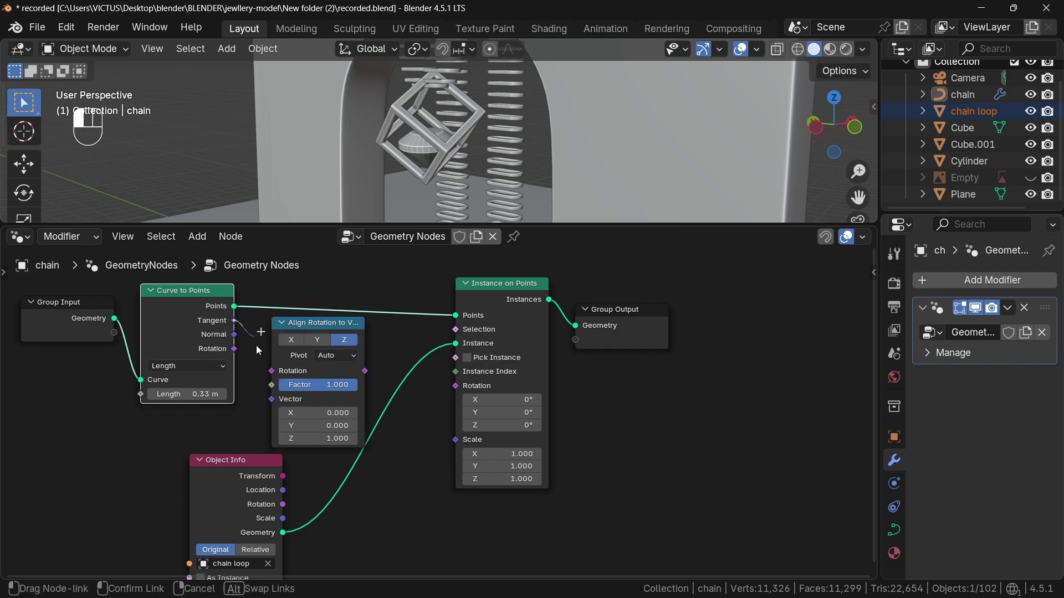
{"action": "left_click_drag", "start_coordinate": [263, 403], "coordinate": [262, 402]}
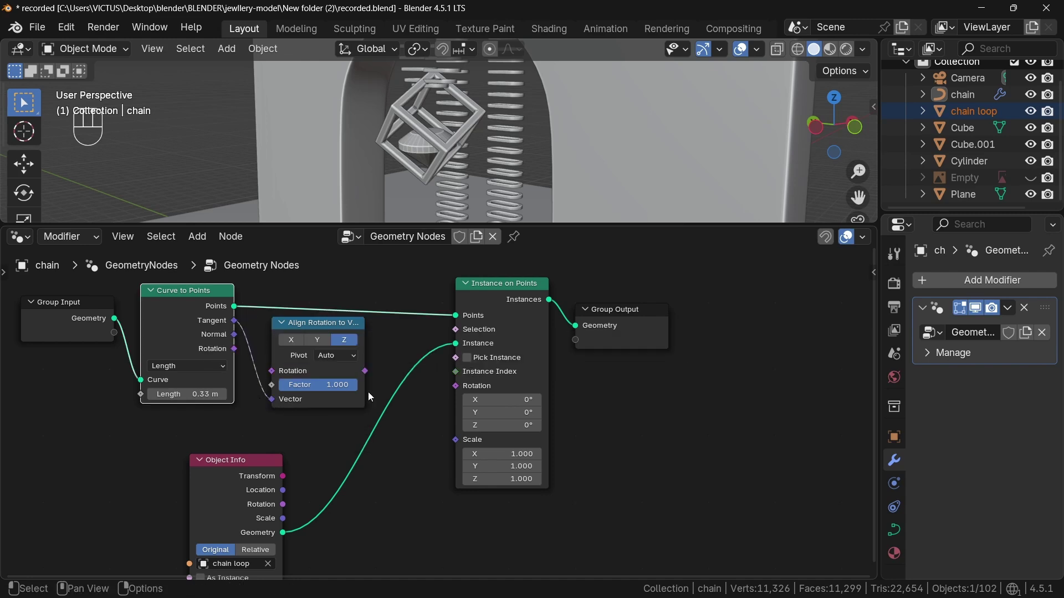
{"action": "left_click_drag", "start_coordinate": [365, 371], "coordinate": [398, 369]}
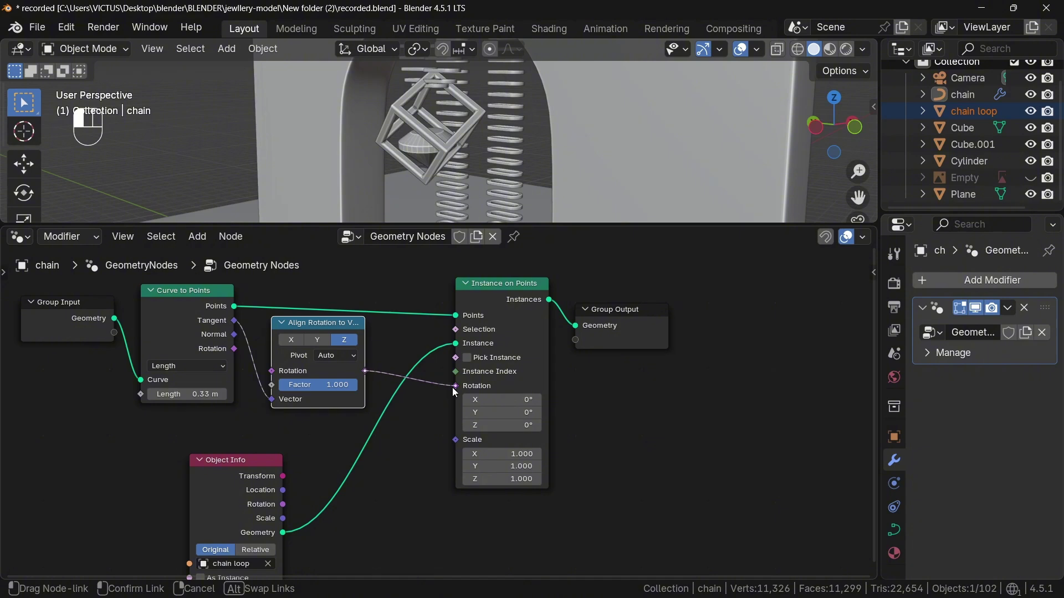
{"action": "left_click_drag", "start_coordinate": [453, 392], "coordinate": [454, 392]}
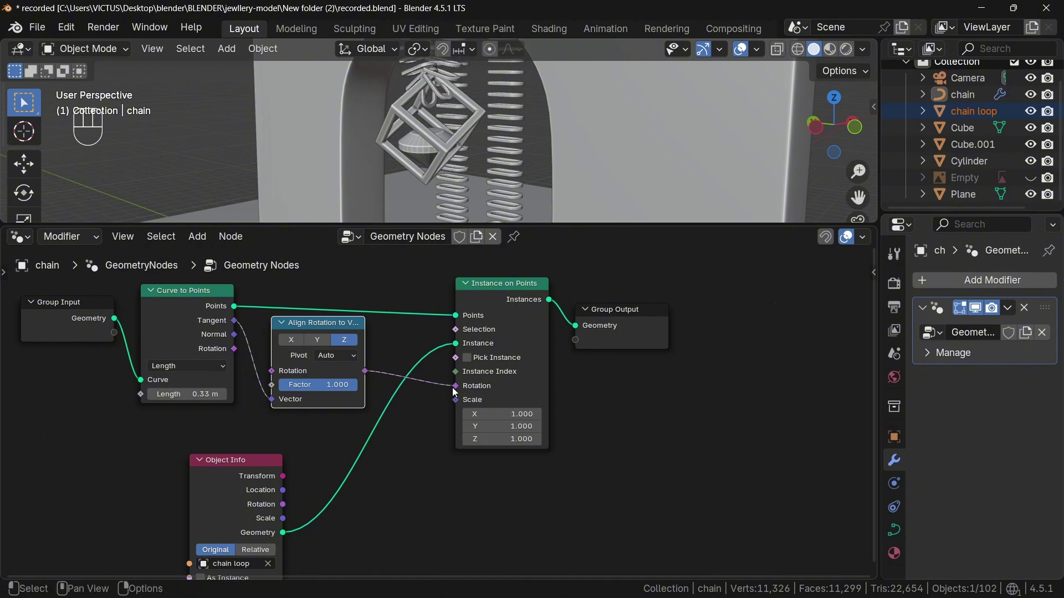
{"action": "left_click", "coordinate": [292, 339]}
{"action": "left_click", "coordinate": [320, 339]}
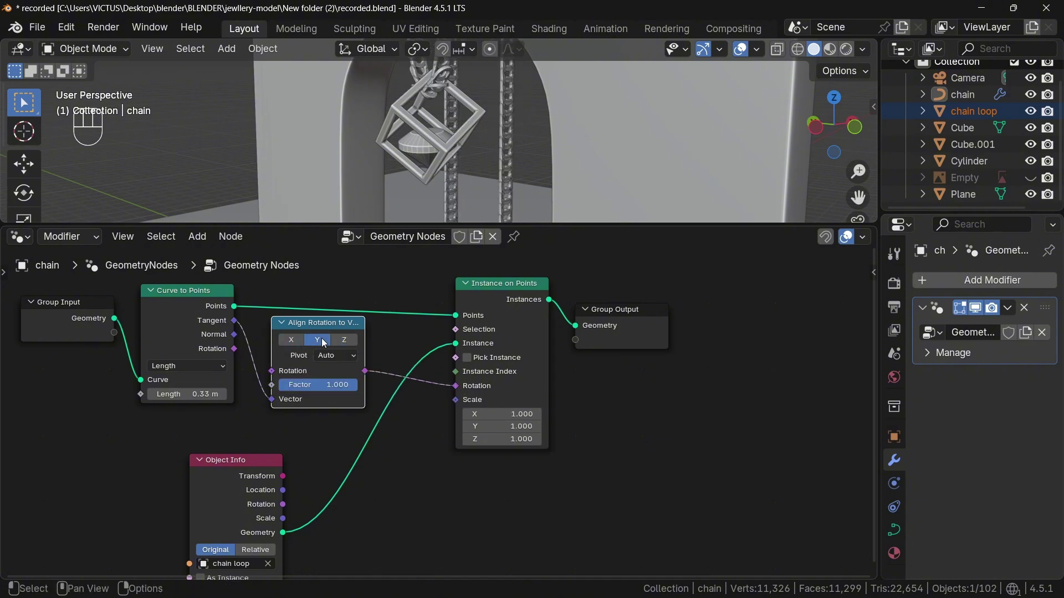
Step: Add a Value node driving the Scale of Instance on Points and set it to 0.370
{"action": "middle_click_drag", "start_coordinate": [490, 111], "coordinate": [462, 145], "text": "shift"}
{"action": "left_click_drag", "start_coordinate": [455, 400], "coordinate": [412, 480]}
{"action": "type", "text": "value"}
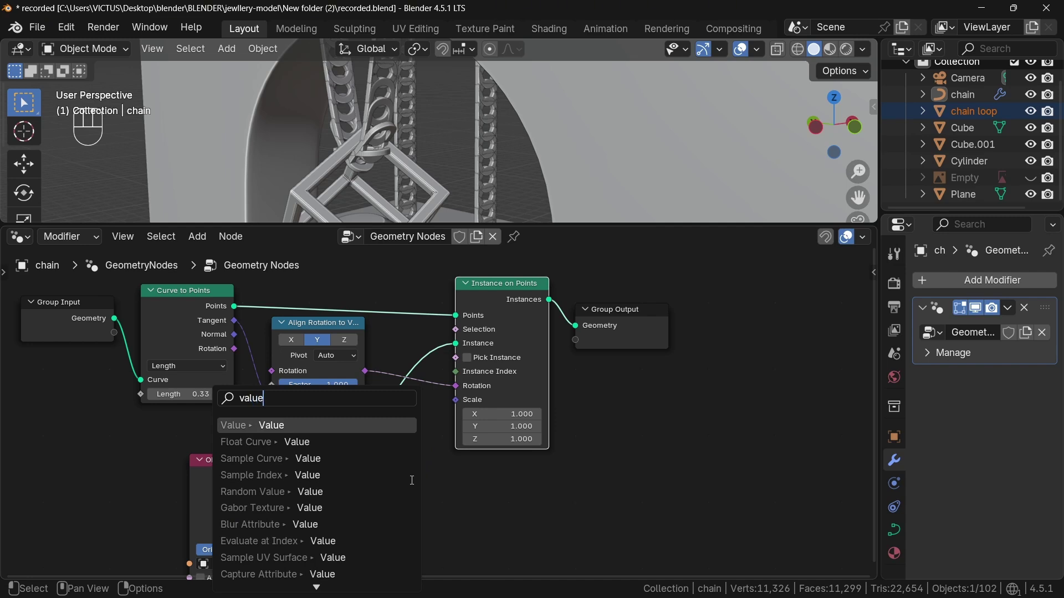
{"action": "key", "text": "Return"}
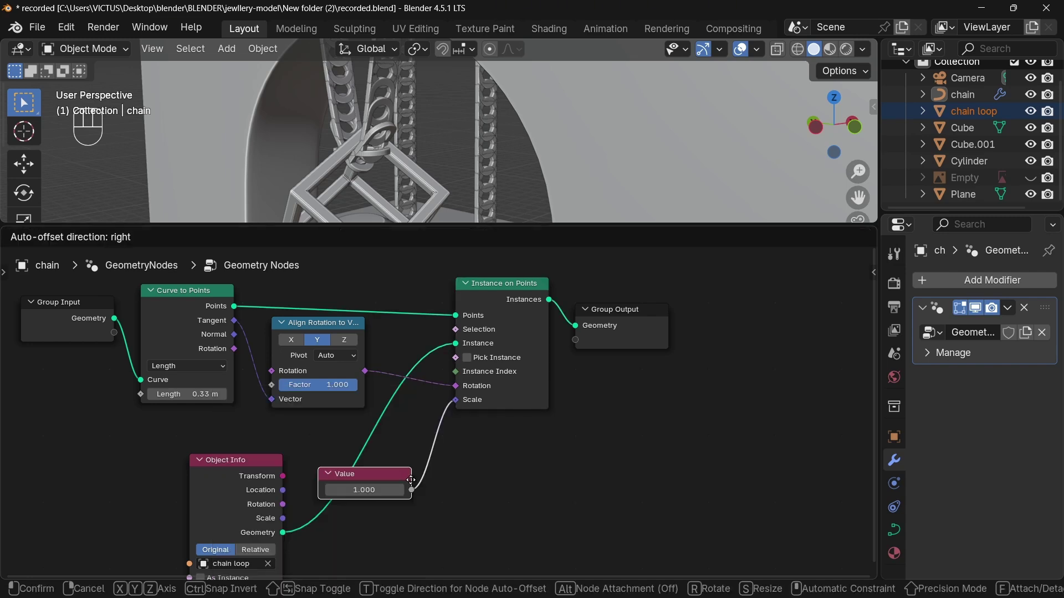
{"action": "left_click", "coordinate": [484, 468]}
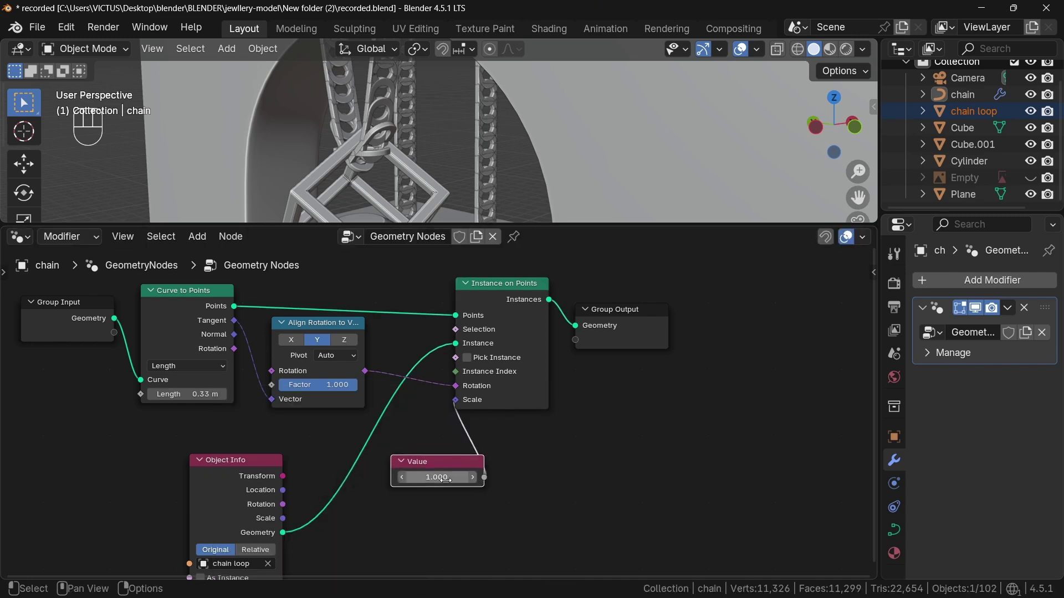
{"action": "mouse_move", "coordinate": [446, 479]}
{"action": "left_mouse_down", "text": "shift"}
{"action": "mouse_move", "coordinate": [405, 480]}
{"action": "mouse_move", "coordinate": [449, 479]}
{"action": "left_mouse_up", "text": "shift"}
Step: Insert a Rotate Instances node between the Instance on Points and Group Output nodes
{"action": "middle_click_drag", "start_coordinate": [481, 127], "coordinate": [519, 212], "text": "shift"}
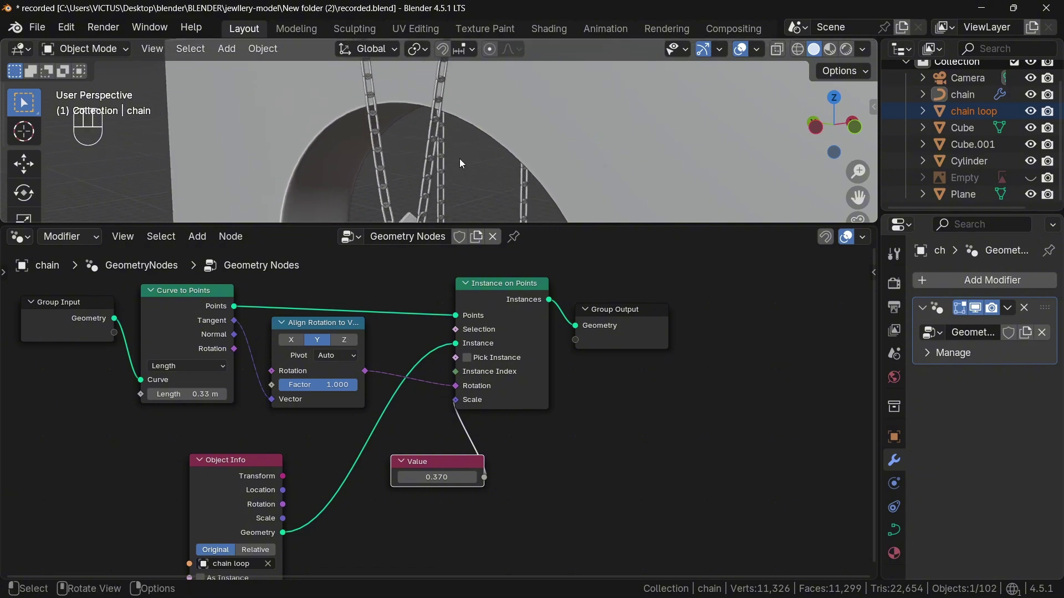
{"action": "middle_click_drag", "start_coordinate": [460, 159], "coordinate": [429, 135], "text": "ctrl"}
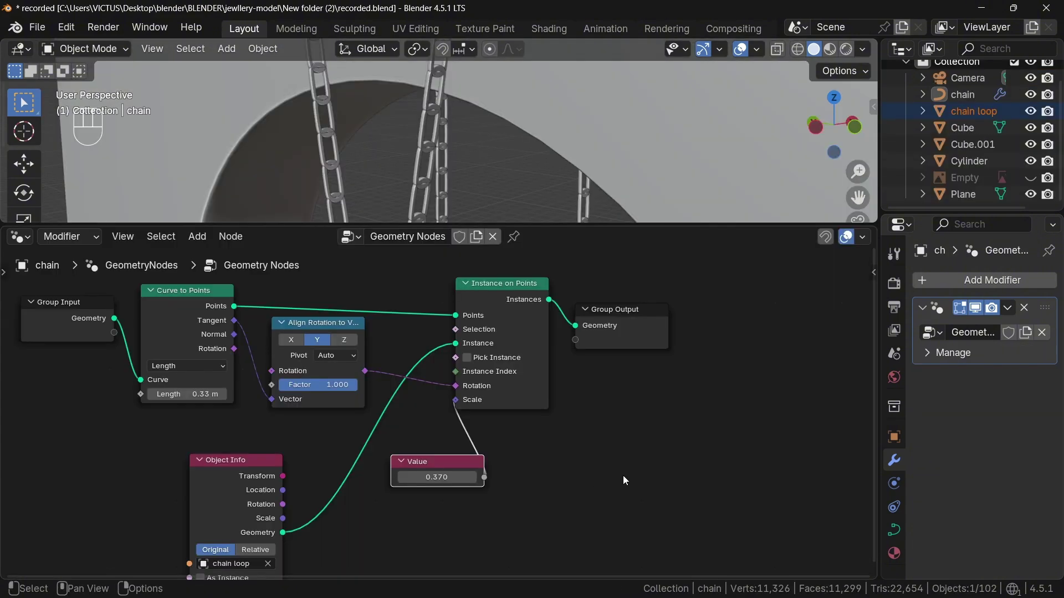
{"action": "key", "text": "shift+a"}
{"action": "type", "text": "rot"}
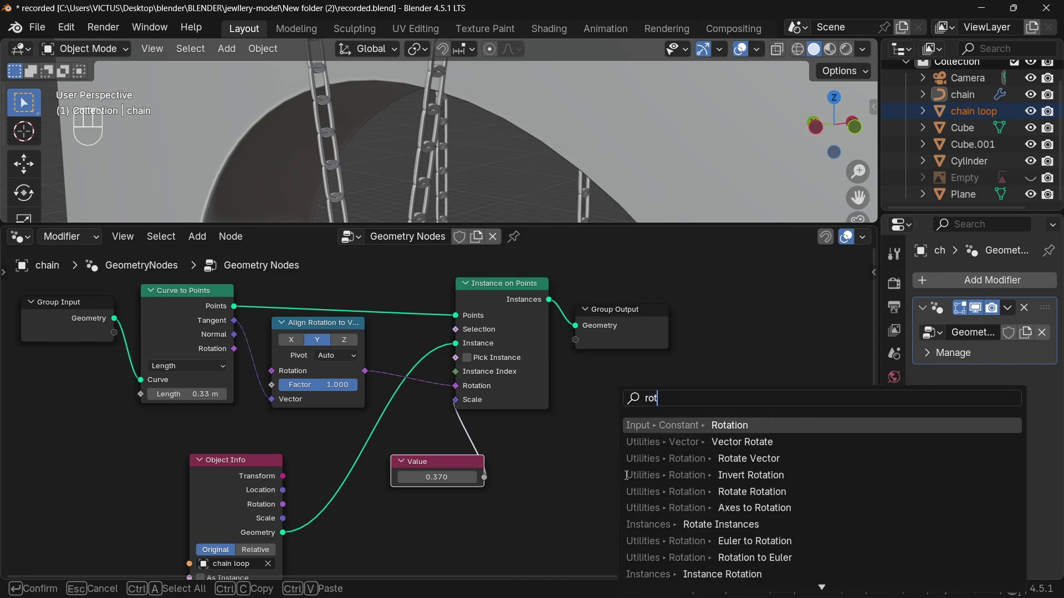
{"action": "type", "text": "ate in"}
{"action": "key", "text": "Return"}
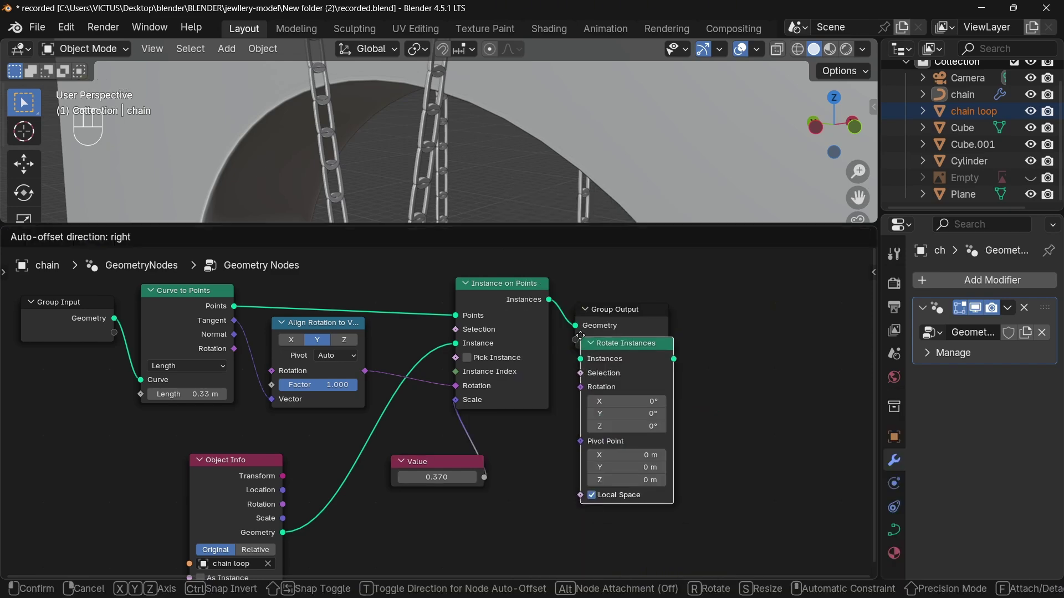
{"action": "left_click", "coordinate": [600, 301]}
Step: Add a Math node set to Add below the Value node and place a duplicate of it alongside
{"action": "key", "text": "shift+a"}
{"action": "type", "text": "ma"}
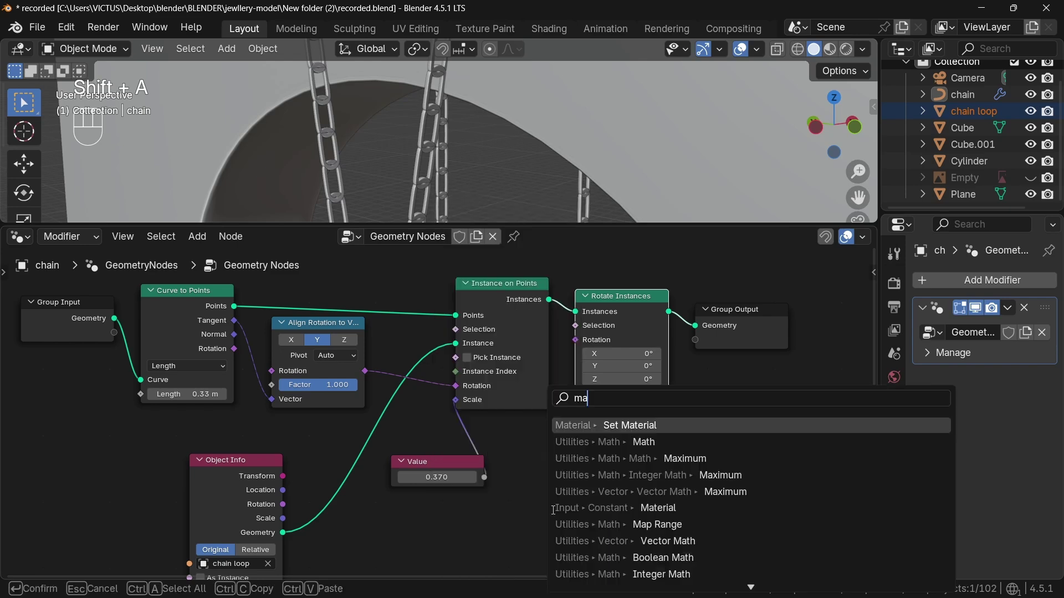
{"action": "type", "text": "rh"}
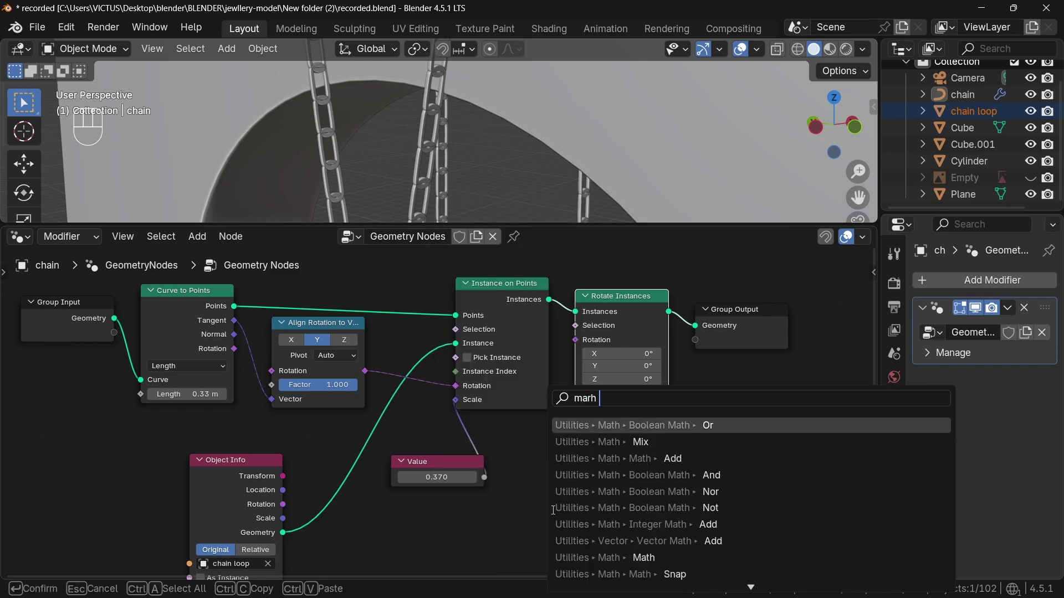
{"action": "left_click", "coordinate": [588, 458]}
{"action": "left_click", "coordinate": [436, 501]}
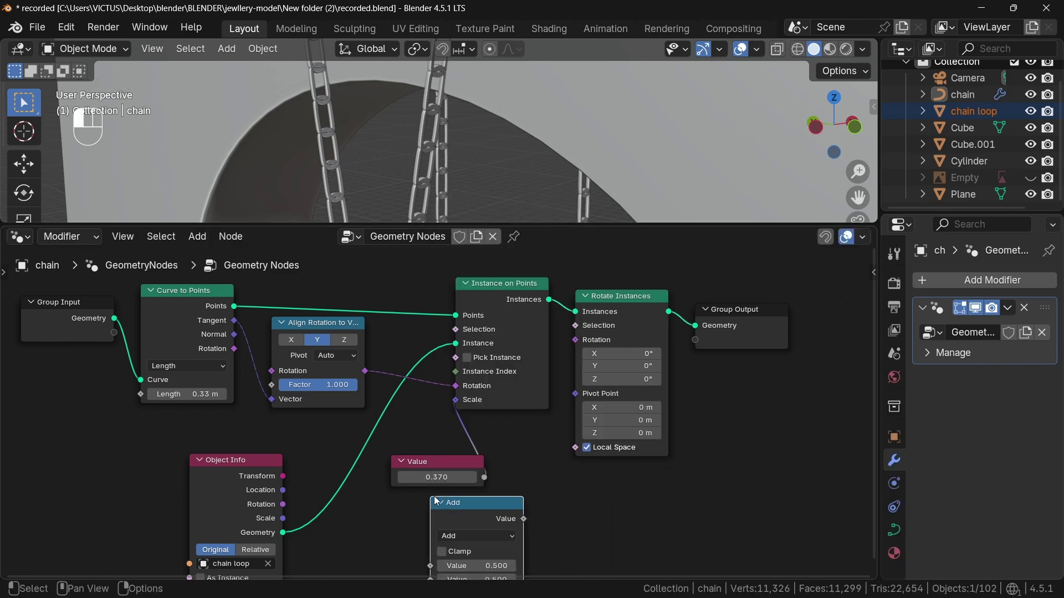
{"action": "key", "text": "shift+d"}
{"action": "left_click", "coordinate": [593, 505]}
{"action": "scroll", "coordinate": [663, 434], "scroll_direction": "down", "scroll_amount": 2}
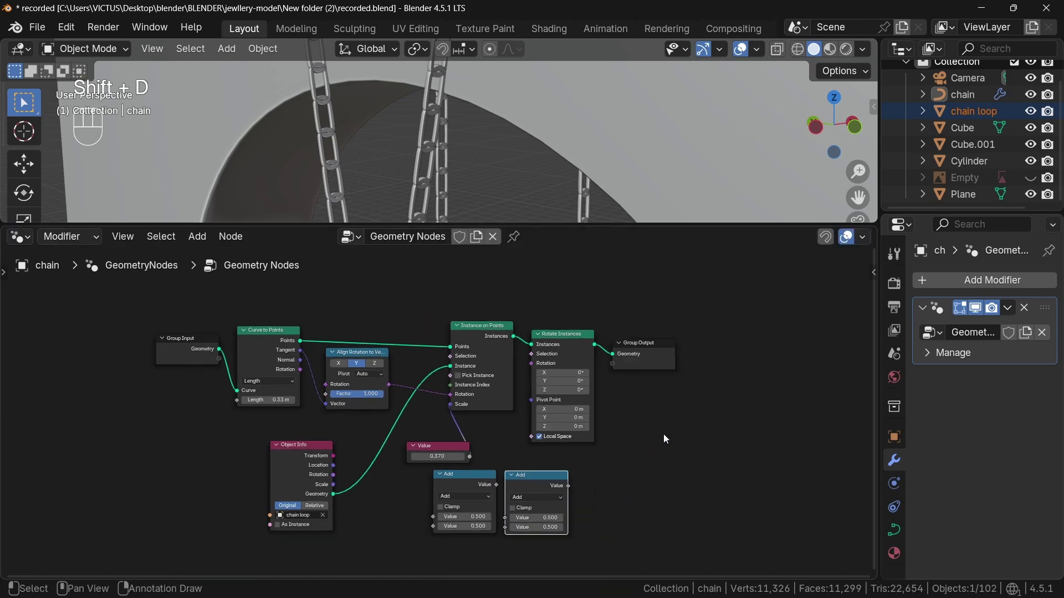
Step: Move Rotate Instances and Group Output farther from Instance on Points, and add an Index node feeding the first Add node's Value input
{"action": "middle_click_drag", "start_coordinate": [568, 362], "coordinate": [567, 321]}
{"action": "left_click_drag", "start_coordinate": [570, 258], "coordinate": [799, 288]}
{"action": "left_click_drag", "start_coordinate": [434, 453], "coordinate": [409, 474]}
{"action": "type", "text": "index"}
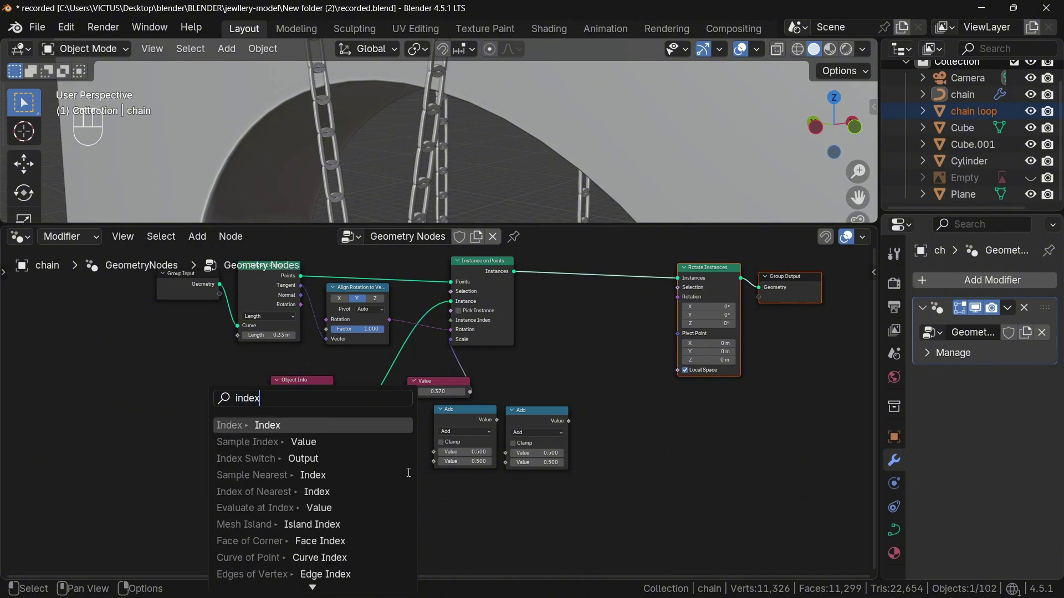
{"action": "key", "text": "Return"}
{"action": "left_click", "coordinate": [421, 472]}
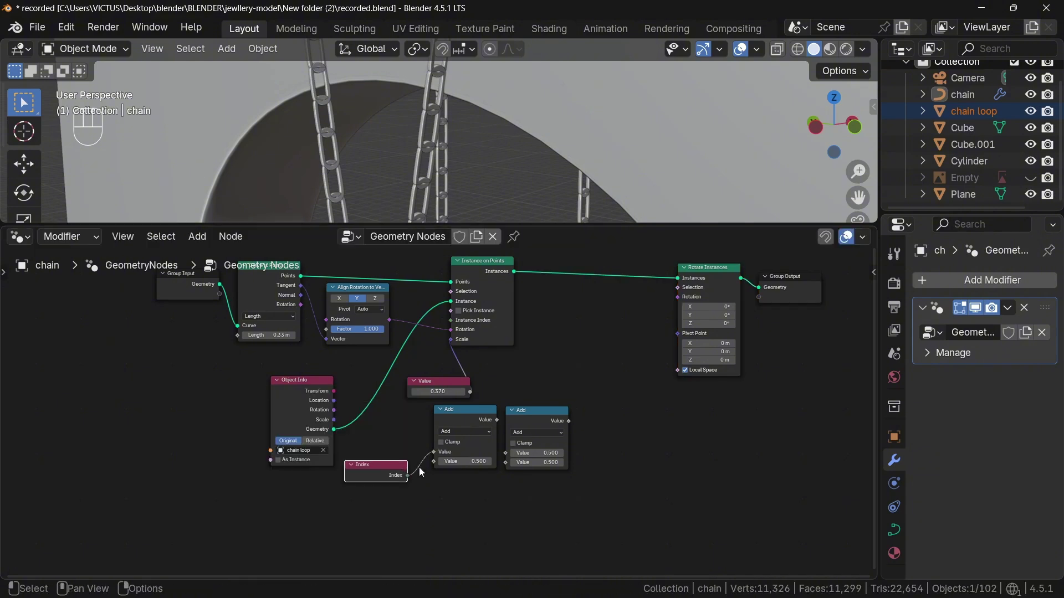
Step: Connect the first Add node to the second one's Value input and the second one's output to Rotate Instances' Rotation
{"action": "left_click", "coordinate": [491, 424]}
{"action": "left_click_drag", "start_coordinate": [497, 419], "coordinate": [505, 452]}
{"action": "left_click_drag", "start_coordinate": [569, 421], "coordinate": [677, 297]}
Step: Change the first Math node to Truncated Modulo with a second value of 2
{"action": "middle_click_drag", "start_coordinate": [533, 481], "coordinate": [517, 365]}
{"action": "scroll", "coordinate": [487, 388], "scroll_direction": "up", "scroll_amount": 3}
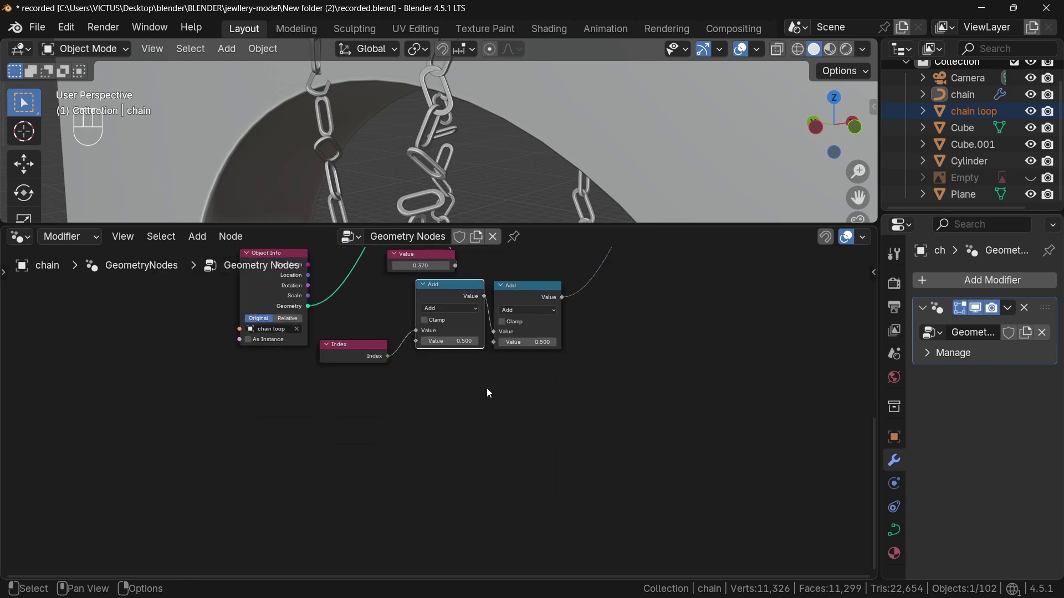
{"action": "left_click", "coordinate": [475, 290]}
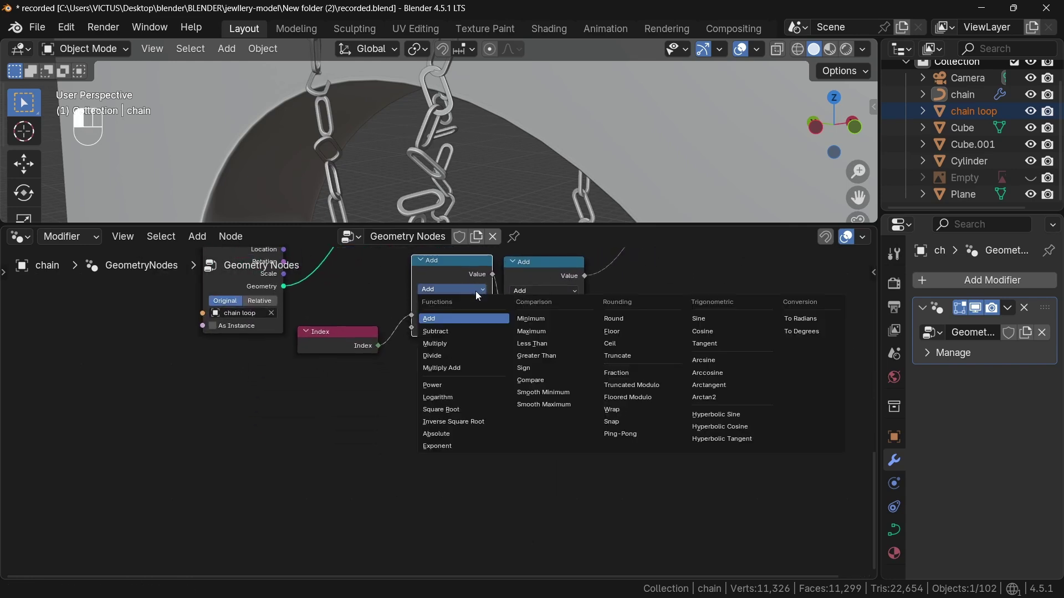
{"action": "left_click", "coordinate": [632, 385]}
{"action": "left_click", "coordinate": [475, 327]}
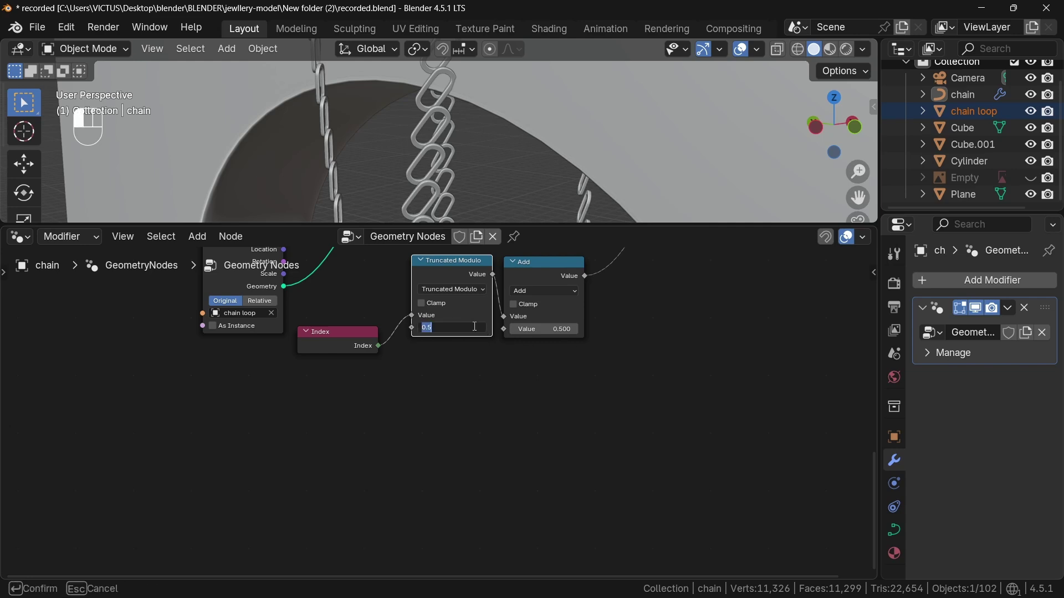
{"action": "type", "text": "2"}
{"action": "key", "text": "Return"}
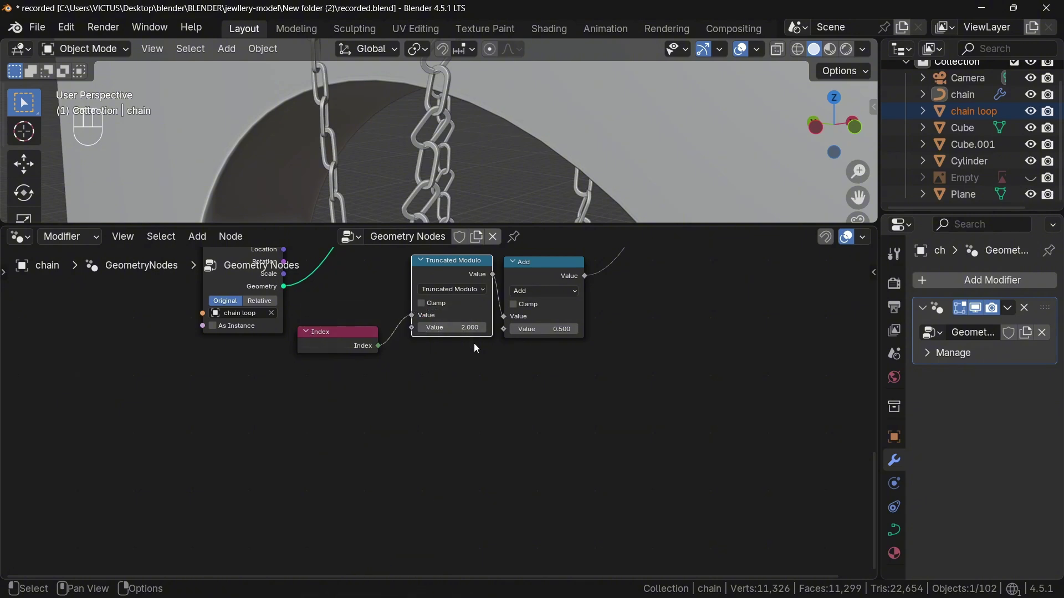
Step: Change the second Math node to Multiply with a second value of 1.57
{"action": "left_click", "coordinate": [548, 293]}
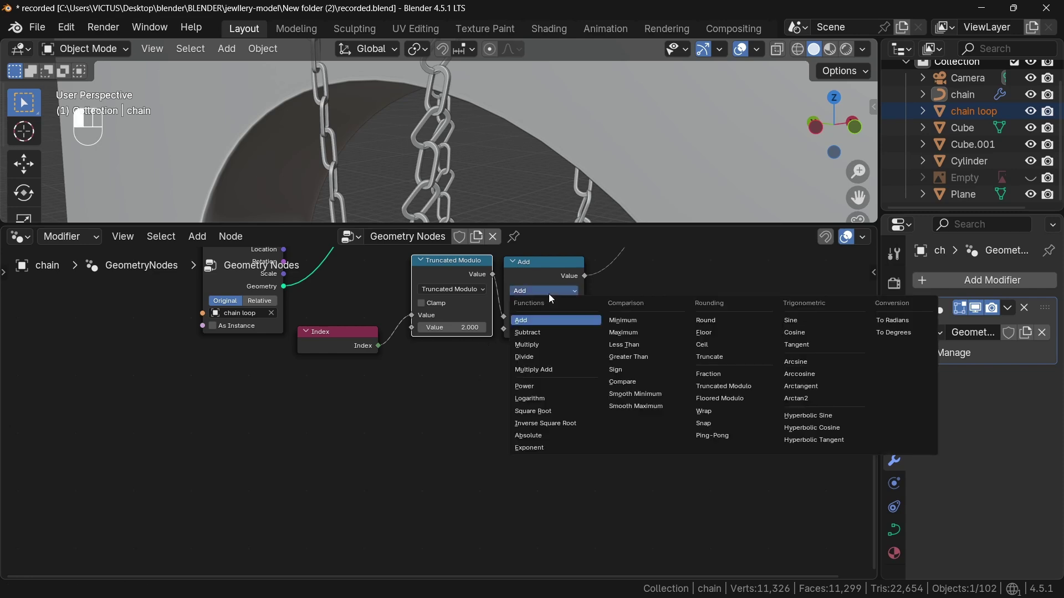
{"action": "left_click", "coordinate": [540, 347]}
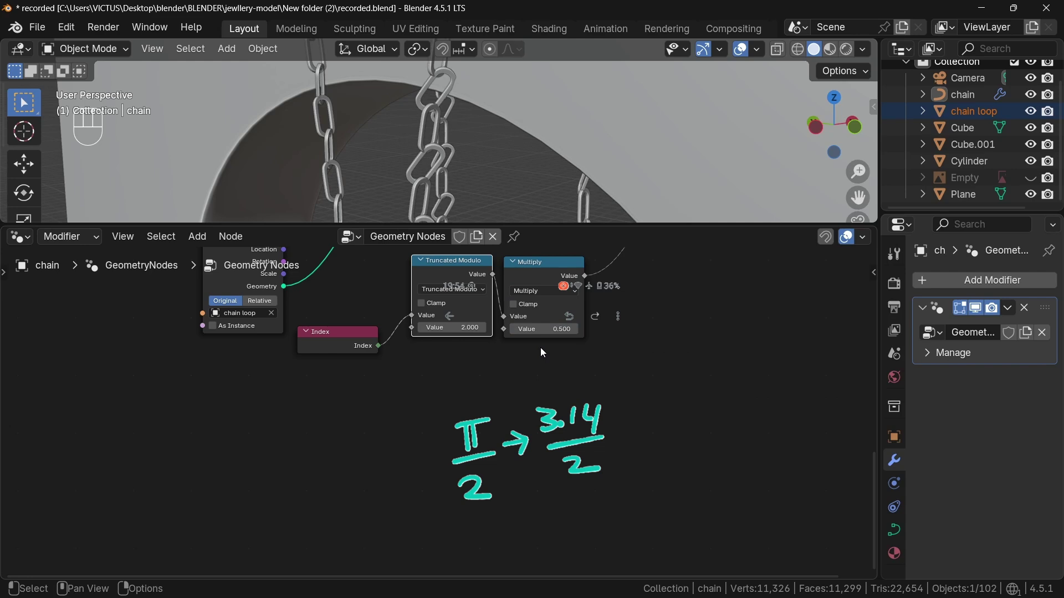
{"action": "left_click", "coordinate": [559, 329]}
{"action": "type", "text": "1"}
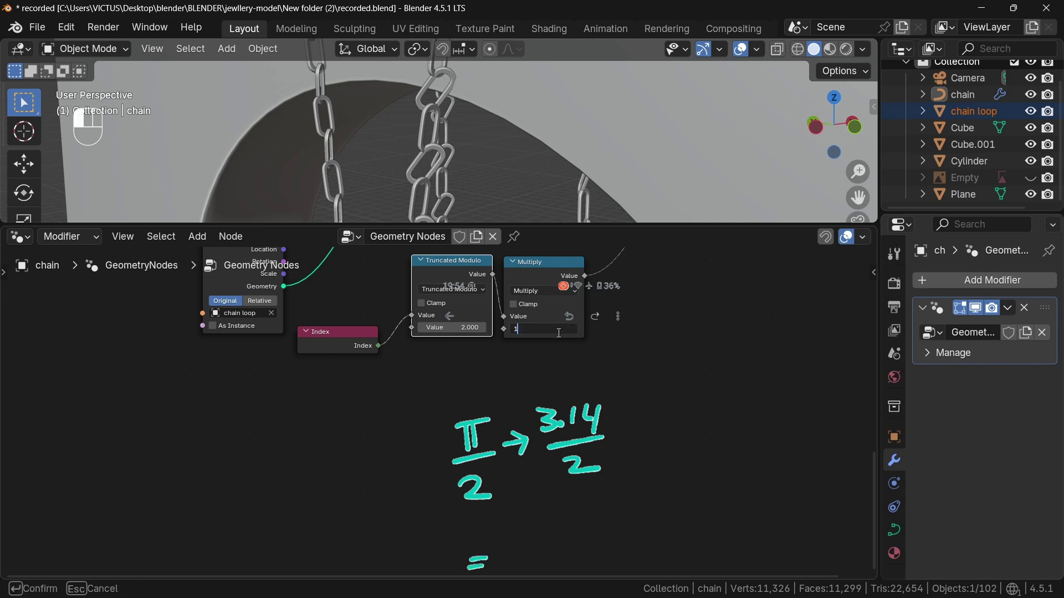
{"action": "type", "text": ".57"}
{"action": "key", "text": "Return"}
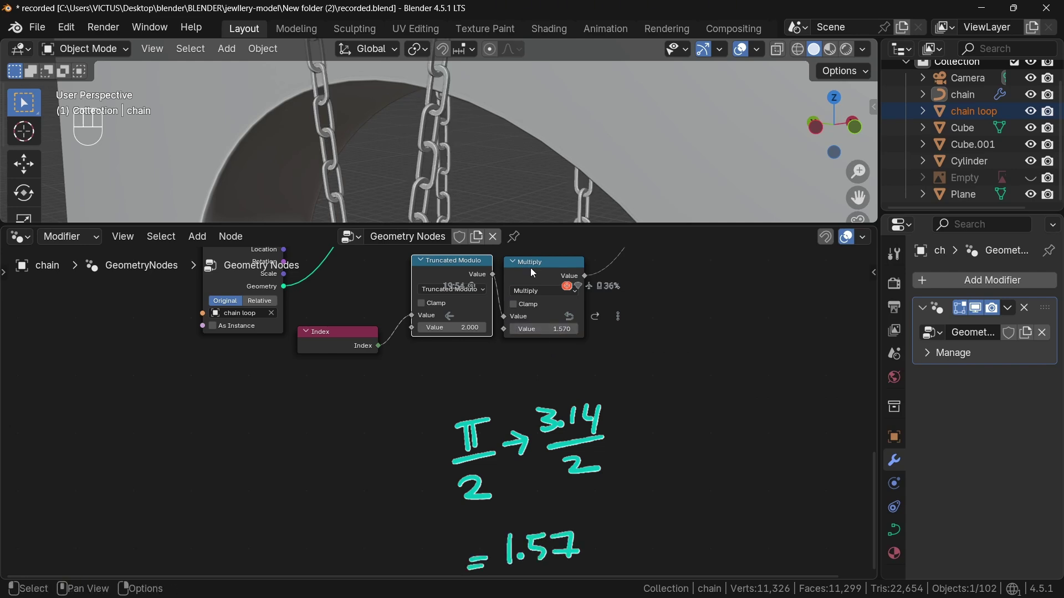
Step: Measure the pendant frame's width in the enlarged left orthographic view and delete the measurement
{"action": "left_click_drag", "start_coordinate": [527, 222], "coordinate": [529, 549]}
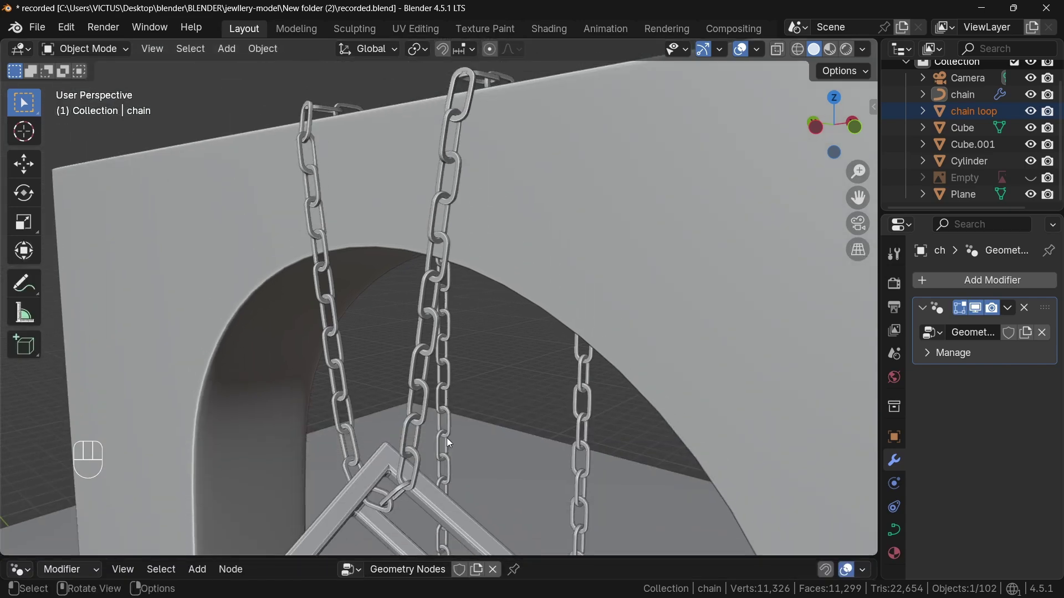
{"action": "middle_click_drag", "start_coordinate": [453, 169], "coordinate": [500, 210]}
{"action": "key", "text": "ctrl+KP_3"}
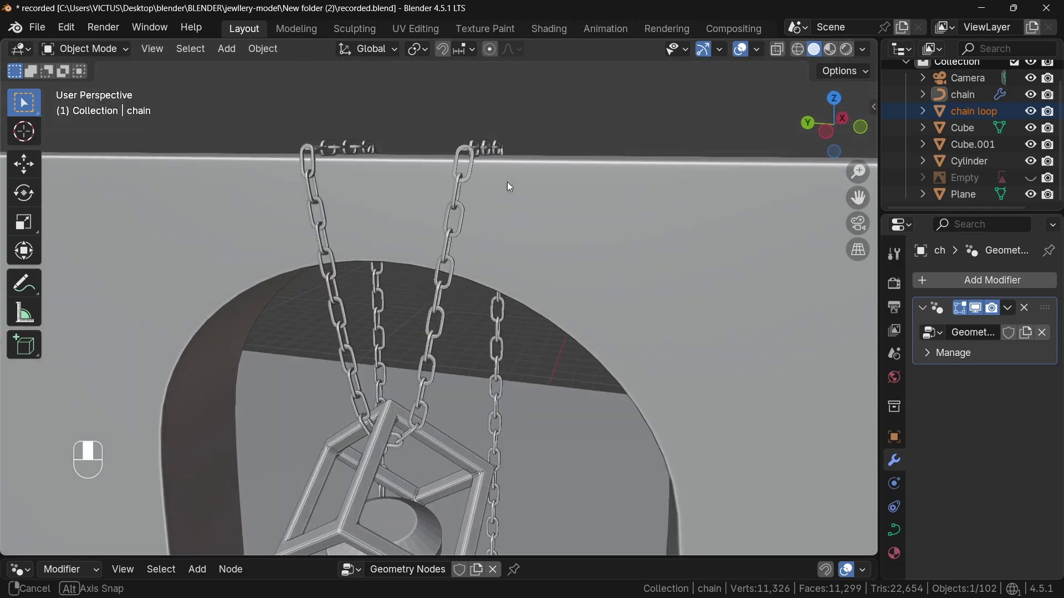
{"action": "scroll", "coordinate": [438, 377], "scroll_direction": "down", "scroll_amount": 6}
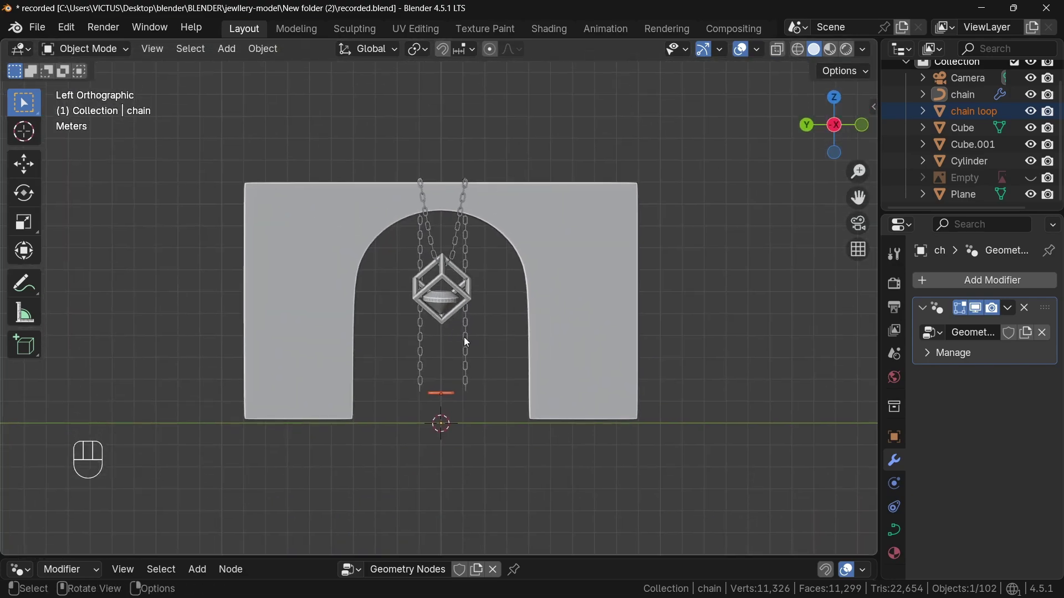
{"action": "scroll", "coordinate": [469, 309], "scroll_direction": "up", "scroll_amount": 3}
{"action": "key", "text": "shift+space"}
{"action": "key", "text": "m"}
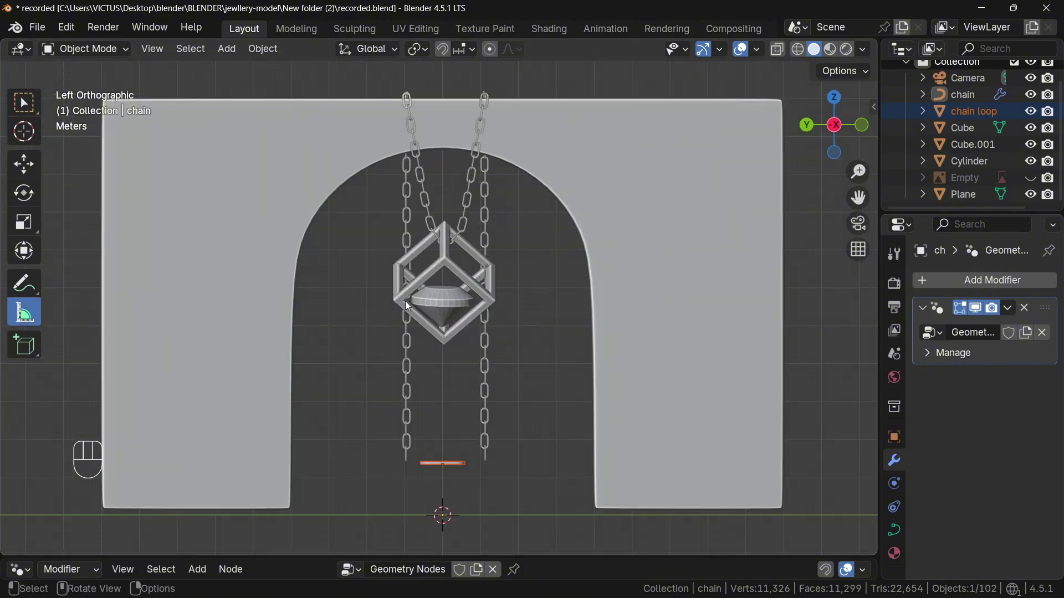
{"action": "left_click_drag", "start_coordinate": [396, 299], "coordinate": [495, 300]}
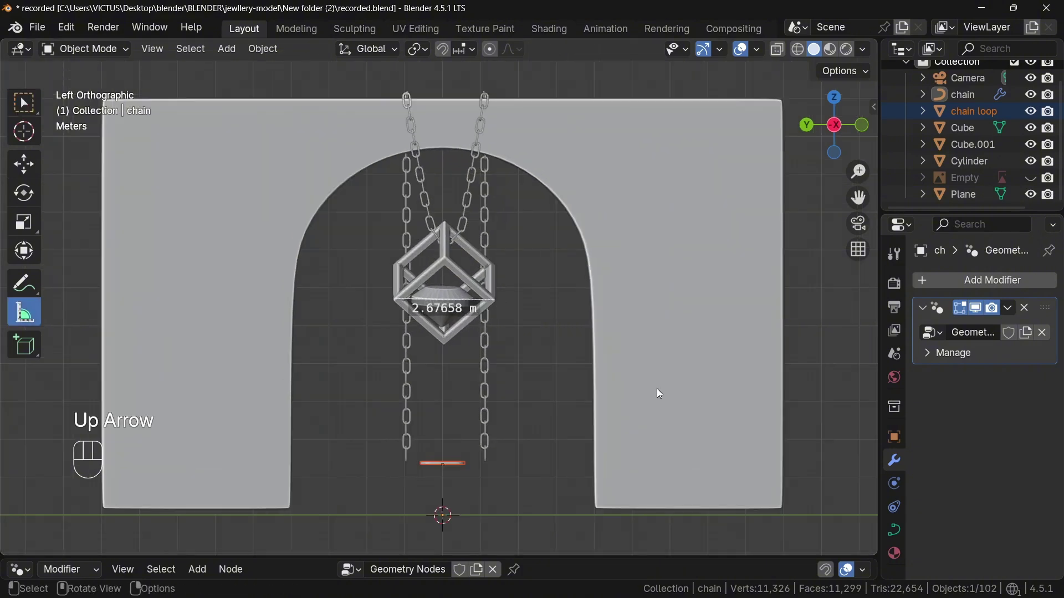
{"action": "key", "text": "Delete"}
Step: Scale all objects down using the 3D cursor as pivot point, and apply their scale
{"action": "key", "text": "a"}
{"action": "left_click", "coordinate": [419, 49]}
{"action": "left_click", "coordinate": [443, 107]}
{"action": "key", "text": "s"}
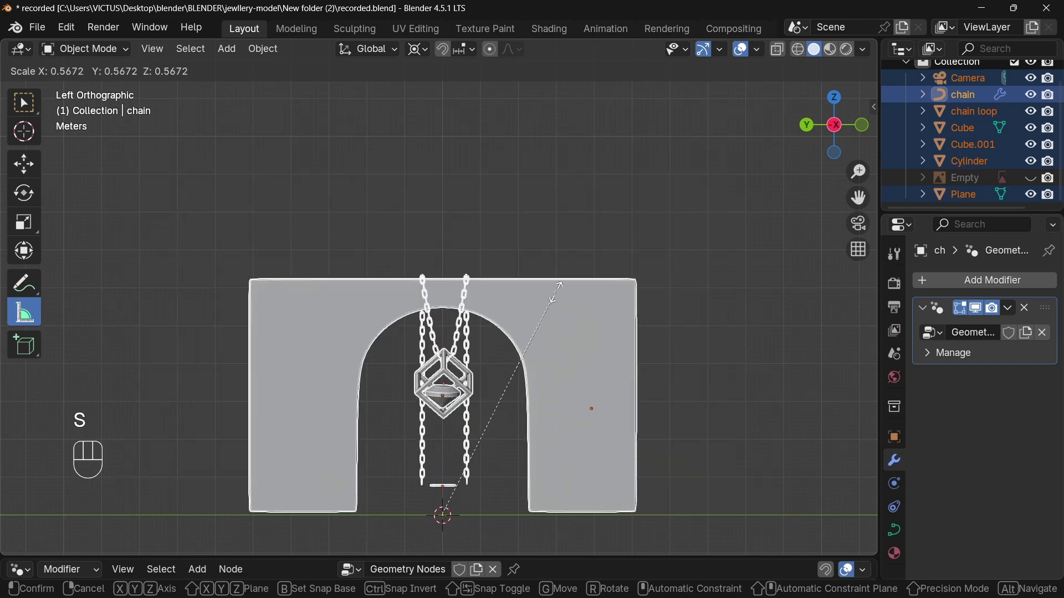
{"action": "left_click", "coordinate": [471, 513]}
{"action": "key", "text": "s"}
{"action": "left_click", "coordinate": [536, 489]}
{"action": "middle_click_drag", "start_coordinate": [487, 505], "coordinate": [483, 305], "text": "shift"}
{"action": "middle_click_drag", "start_coordinate": [484, 359], "coordinate": [425, 213], "text": "ctrl"}
{"action": "middle_click_drag", "start_coordinate": [491, 378], "coordinate": [481, 266], "text": "shift"}
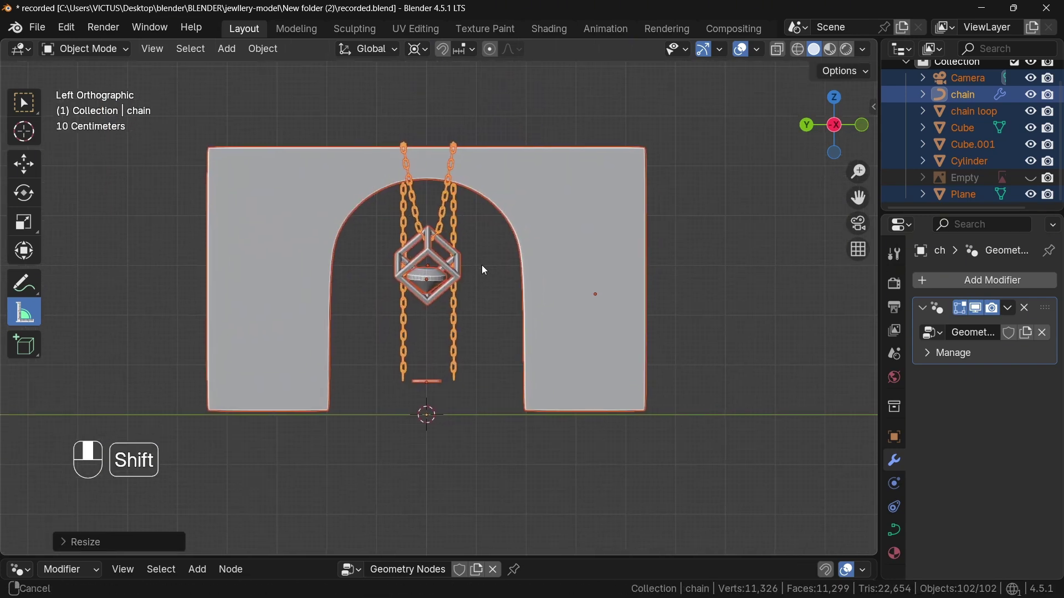
{"action": "key", "text": "ctrl+a"}
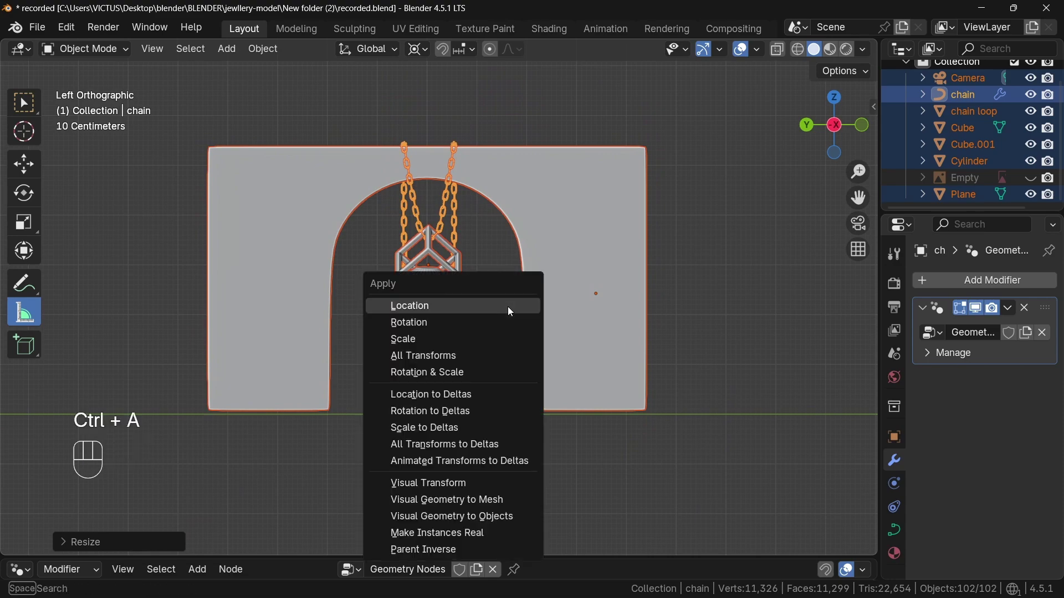
{"action": "left_click", "coordinate": [480, 334]}
Step: Examine the rescaled arch, pendant and chain instances from the front and in perspective
{"action": "middle_click_drag", "start_coordinate": [480, 334], "coordinate": [399, 281], "text": "ctrl"}
{"action": "key", "text": "grave"}
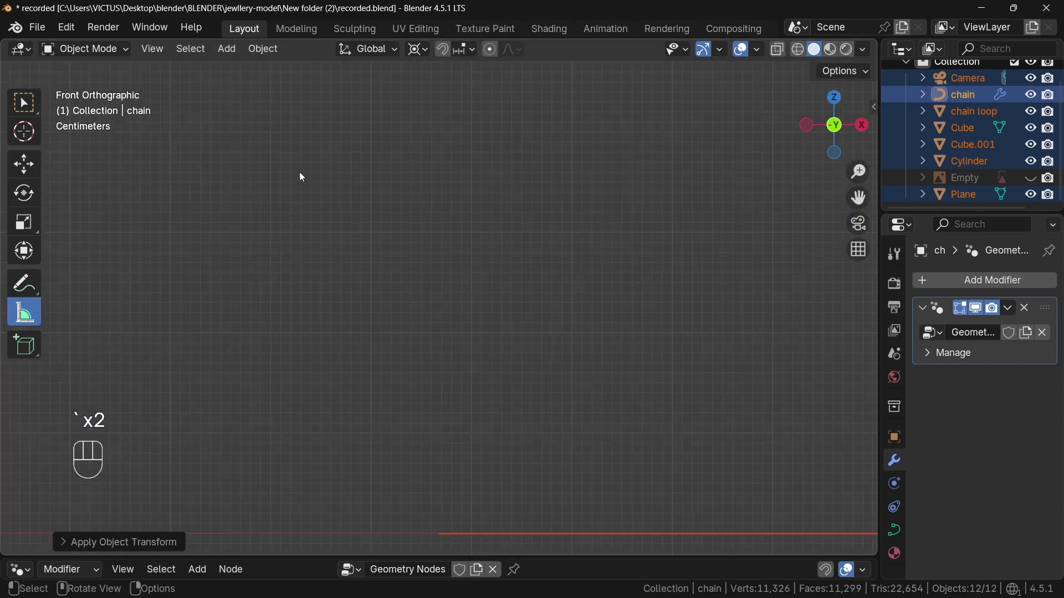
{"action": "middle_click_drag", "start_coordinate": [332, 186], "coordinate": [654, 321], "text": "ctrl"}
{"action": "middle_click_drag", "start_coordinate": [740, 359], "coordinate": [346, 337], "text": "shift"}
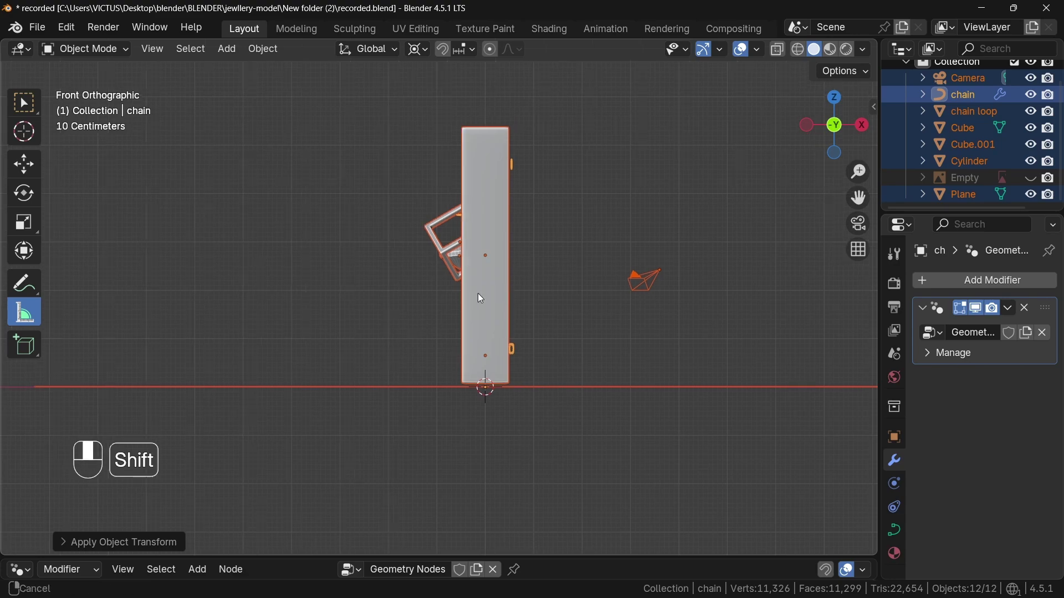
{"action": "middle_click_drag", "start_coordinate": [478, 297], "coordinate": [372, 312], "text": "ctrl"}
{"action": "key", "text": "grave"}
{"action": "left_click", "coordinate": [223, 204]}
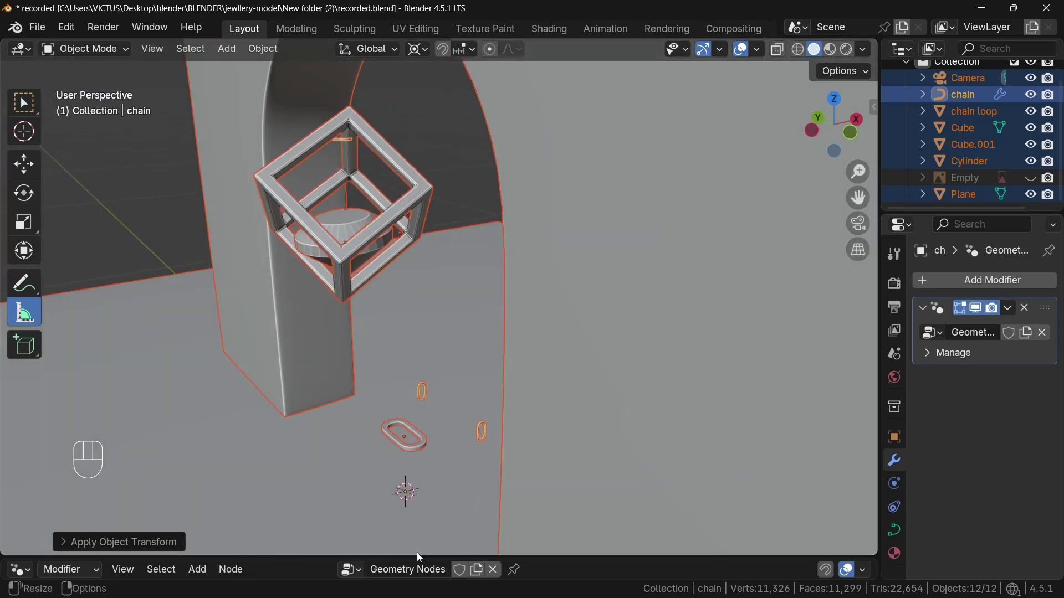
Step: Enlarge the node editor area and set the Curve to Points length to 0.016 m
{"action": "left_click_drag", "start_coordinate": [416, 557], "coordinate": [397, 300]}
{"action": "middle_click_drag", "start_coordinate": [407, 389], "coordinate": [533, 578]}
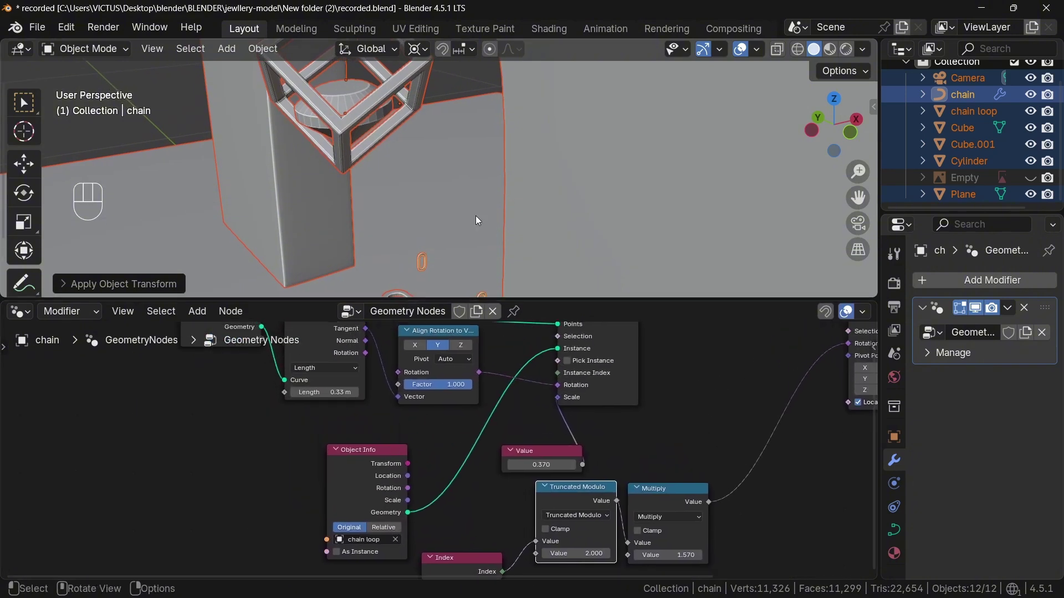
{"action": "middle_click_drag", "start_coordinate": [408, 414], "coordinate": [432, 445]}
{"action": "middle_click_drag", "start_coordinate": [432, 446], "coordinate": [440, 457]}
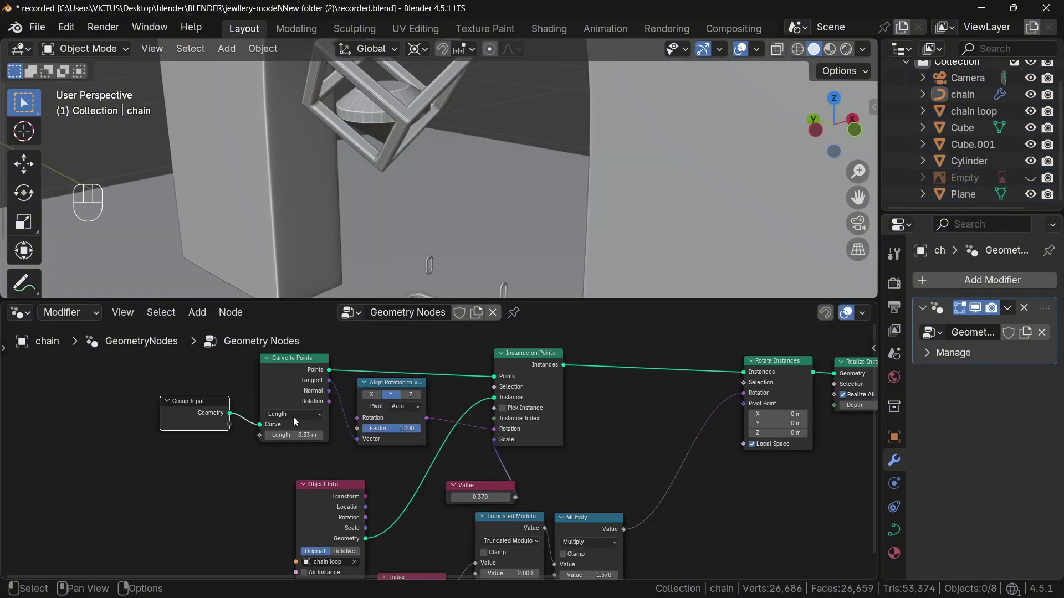
{"action": "mouse_move", "coordinate": [310, 433]}
{"action": "left_mouse_down", "text": "shift"}
{"action": "mouse_move", "coordinate": [271, 433]}
{"action": "mouse_move", "coordinate": [309, 437]}
{"action": "left_mouse_up", "text": "shift"}
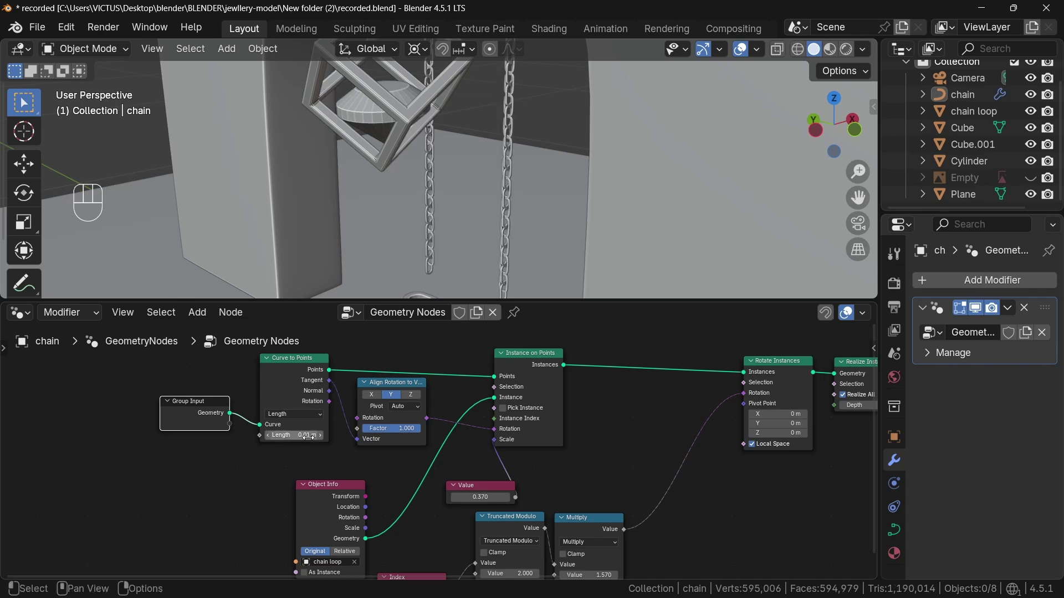
{"action": "left_click", "coordinate": [308, 437]}
{"action": "type", "text": "0.0"}
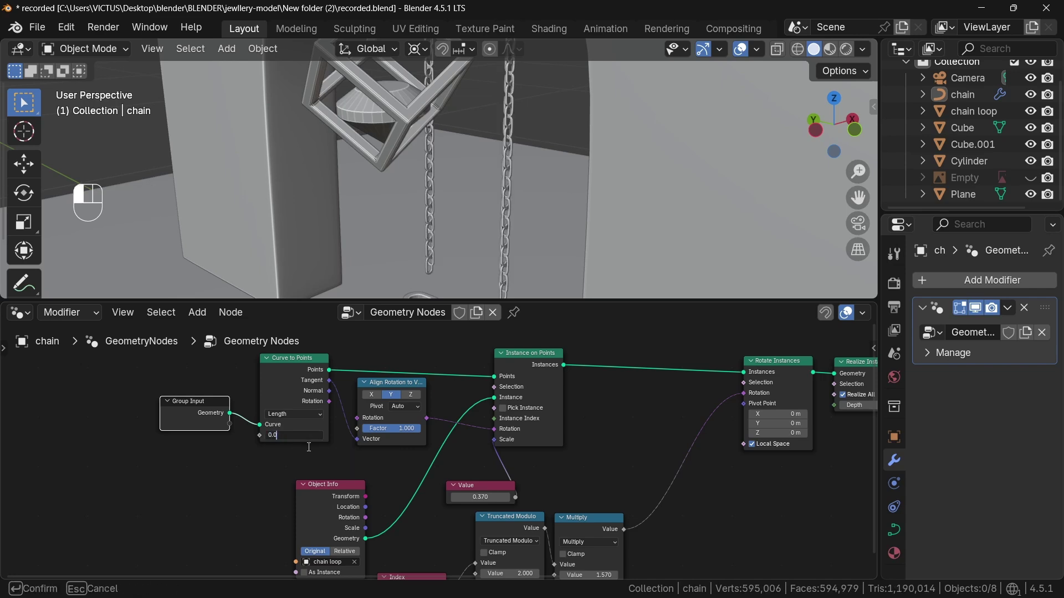
{"action": "type", "text": "16"}
{"action": "key", "text": "Return"}
Step: Examine the links of the chain beside the pendant and where it bends over the arch
{"action": "middle_click_drag", "start_coordinate": [543, 130], "coordinate": [545, 108], "text": "ctrl"}
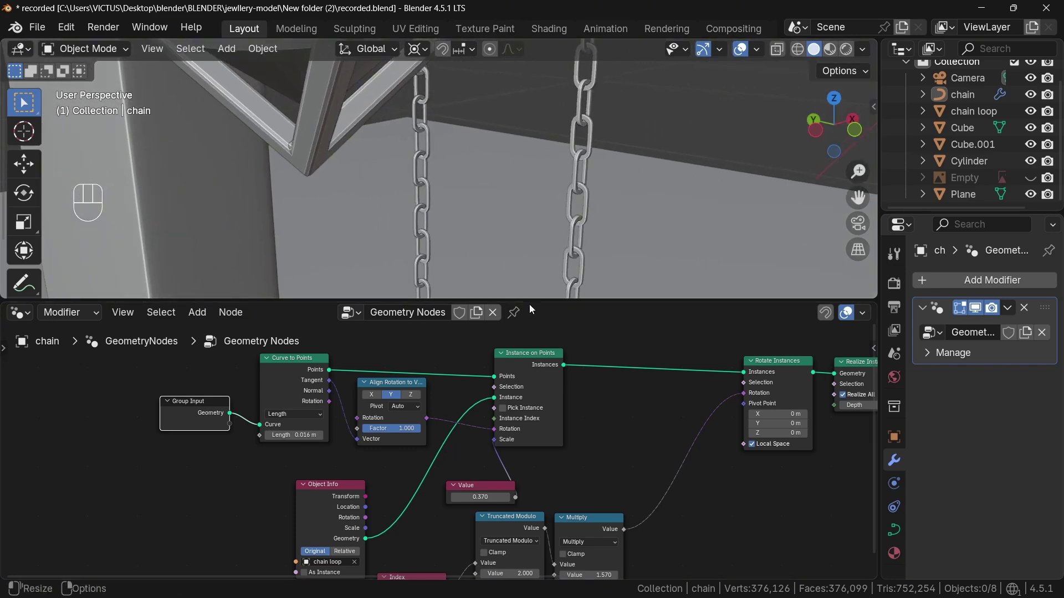
{"action": "left_click_drag", "start_coordinate": [569, 298], "coordinate": [544, 586]}
{"action": "scroll", "coordinate": [530, 300], "scroll_direction": "down", "scroll_amount": 5}
{"action": "middle_click_drag", "start_coordinate": [513, 239], "coordinate": [605, 262], "text": "shift"}
{"action": "middle_click_drag", "start_coordinate": [381, 194], "coordinate": [400, 176]}
{"action": "left_click_drag", "start_coordinate": [466, 557], "coordinate": [453, 206]}
{"action": "middle_click_drag", "start_coordinate": [450, 96], "coordinate": [464, 77], "text": "shift"}
Step: Insert a Resample Curve node between Group Input and Curve to Points and set its Count to 157
{"action": "left_click_drag", "start_coordinate": [189, 354], "coordinate": [85, 334]}
{"action": "key", "text": "shift+a"}
{"action": "type", "text": "resam"}
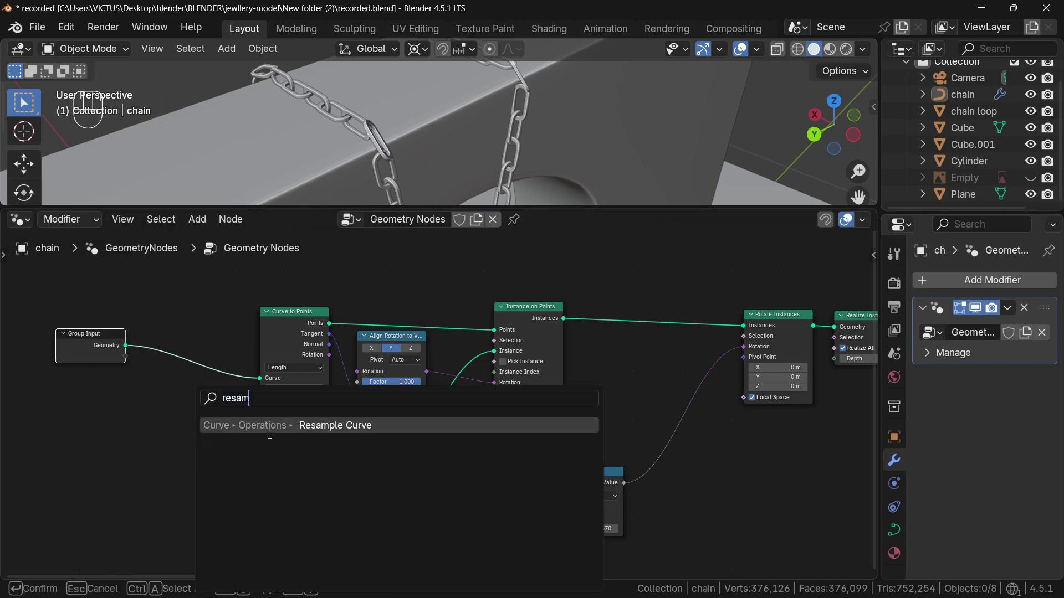
{"action": "key", "text": "Return"}
{"action": "left_click", "coordinate": [167, 353]}
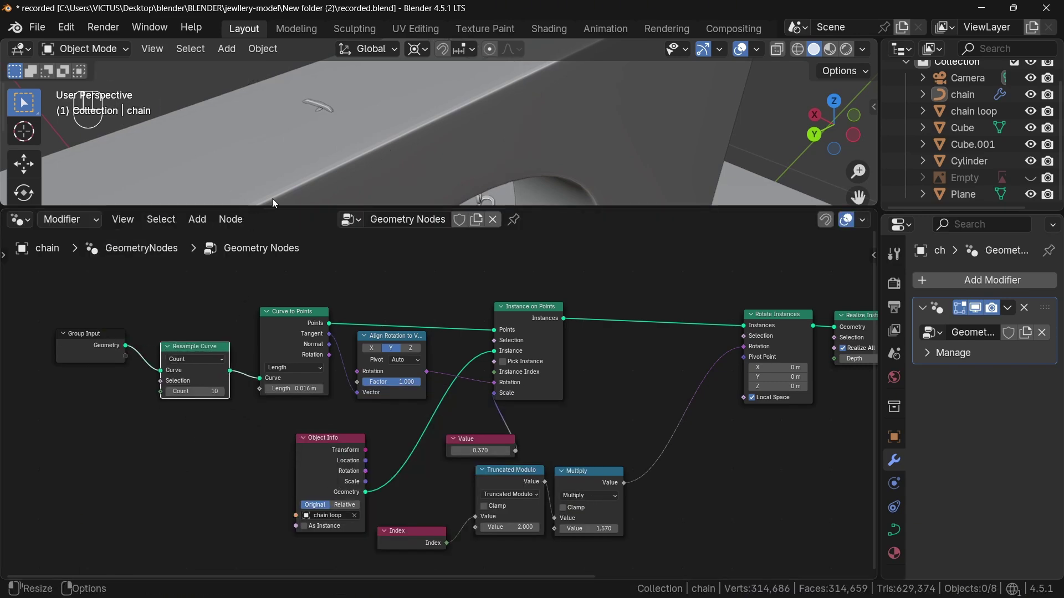
{"action": "left_click_drag", "start_coordinate": [183, 393], "coordinate": [246, 392], "text": "shift"}
{"action": "left_click_drag", "start_coordinate": [197, 394], "coordinate": [200, 394]}
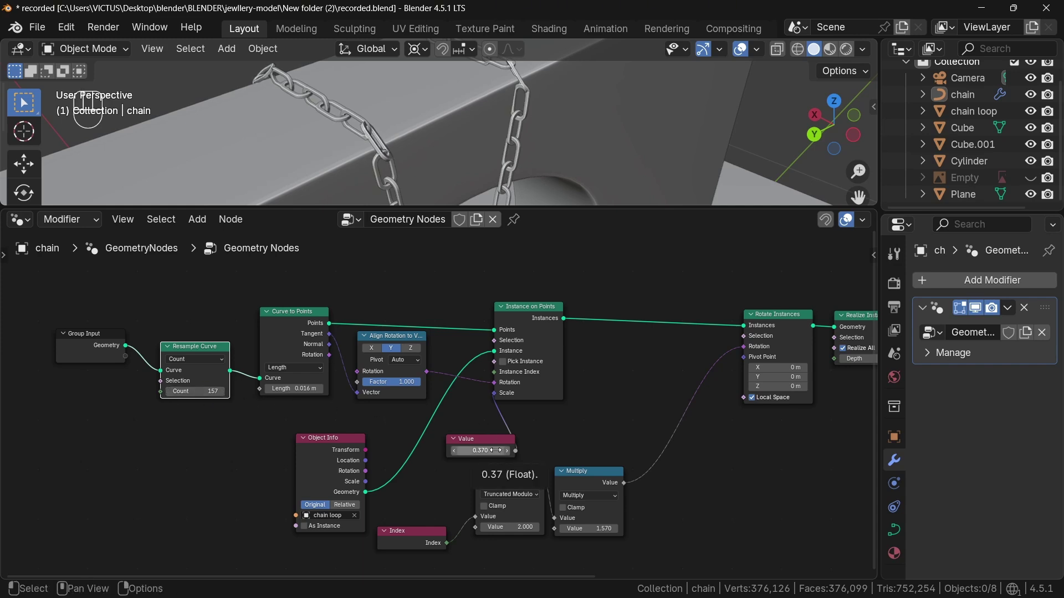
Step: Set the Value node driving the instance scale to 0.180 and the Curve to Points length to 0.008 m
{"action": "left_click_drag", "start_coordinate": [496, 450], "coordinate": [481, 450], "text": "shift"}
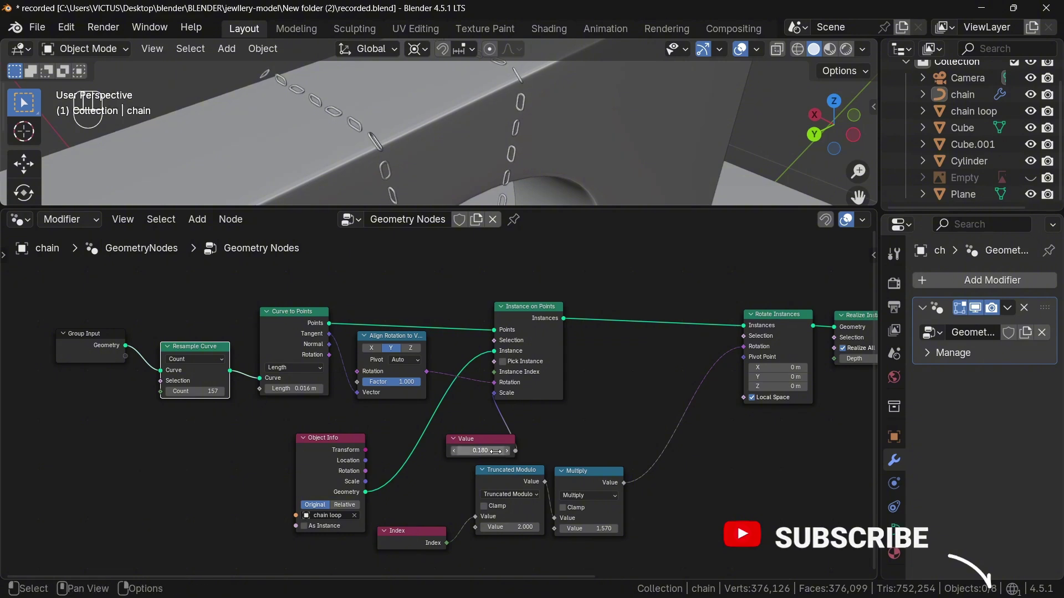
{"action": "mouse_move", "coordinate": [296, 391]}
{"action": "left_mouse_down", "text": "shift"}
{"action": "mouse_move", "coordinate": [320, 391]}
{"action": "mouse_move", "coordinate": [305, 392]}
{"action": "left_mouse_up", "text": "shift"}
{"action": "left_click", "coordinate": [304, 392]}
{"action": "type", "text": "0.00"}
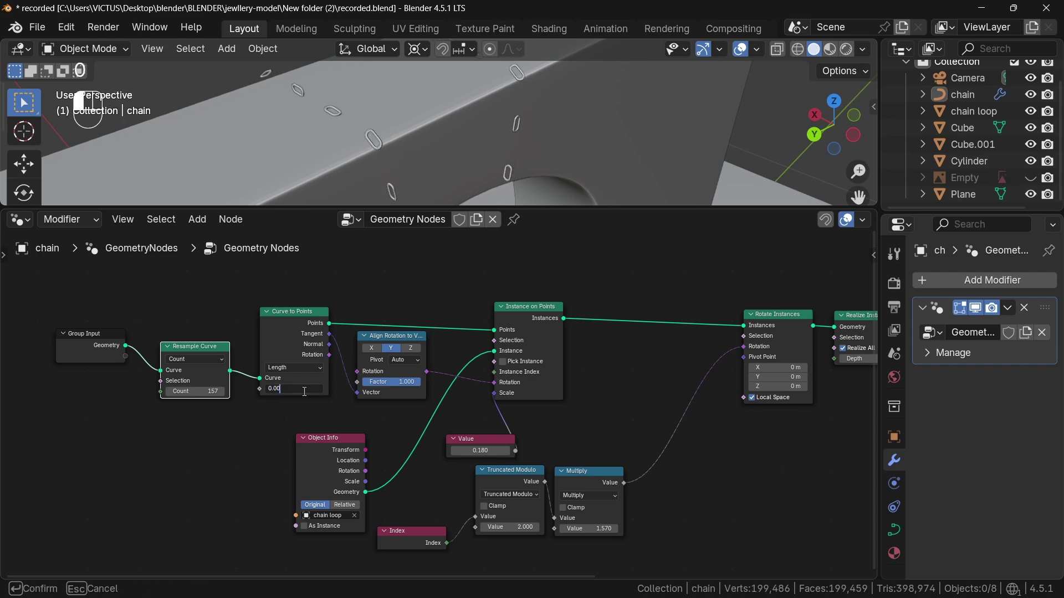
{"action": "type", "text": "8"}
{"action": "key", "text": "Return"}
{"action": "scroll", "coordinate": [405, 151], "scroll_direction": "up", "scroll_amount": 3}
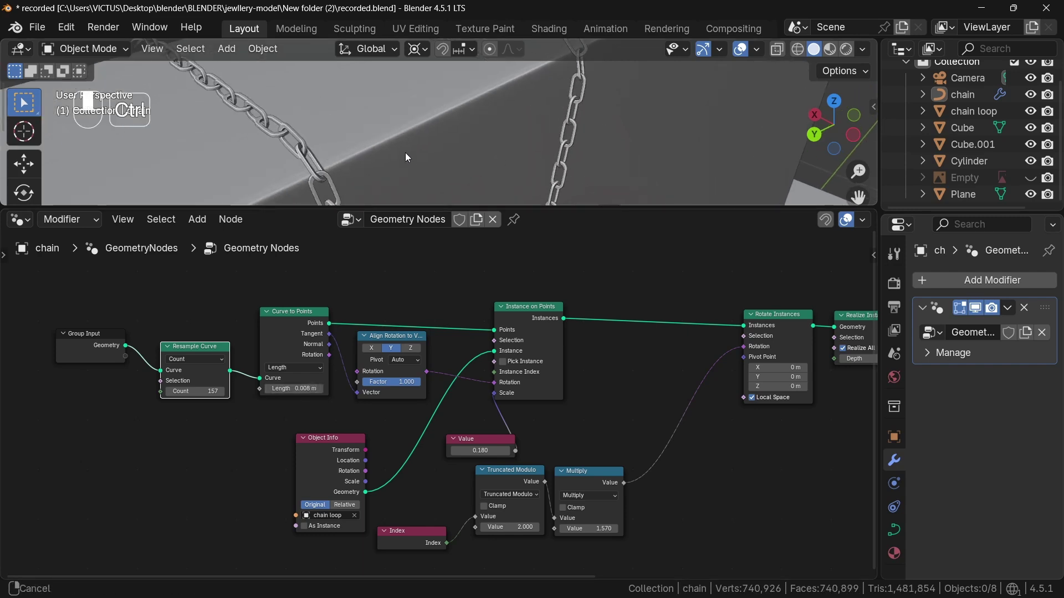
{"action": "scroll", "coordinate": [538, 142], "scroll_direction": "up", "scroll_amount": 3}
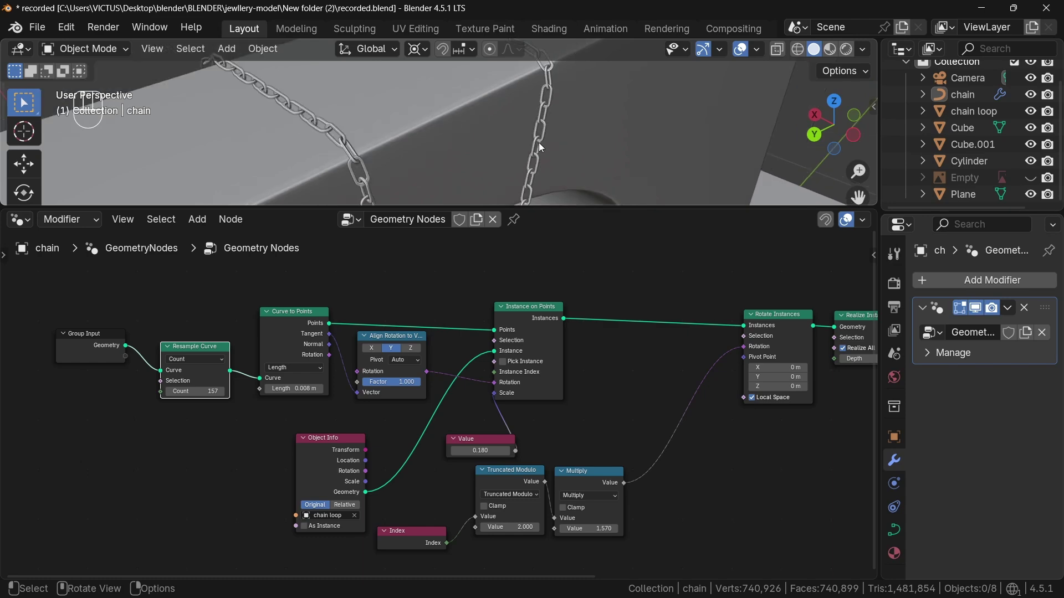
{"action": "mouse_move", "coordinate": [538, 142]}
{"action": "middle_mouse_down"}
{"action": "mouse_move", "coordinate": [587, 120]}
{"action": "mouse_move", "coordinate": [548, 139]}
{"action": "middle_mouse_up"}
Step: Add a Random Value node below the Resample Curve node
{"action": "key", "text": "shift+a"}
{"action": "type", "text": "RANDOM"}
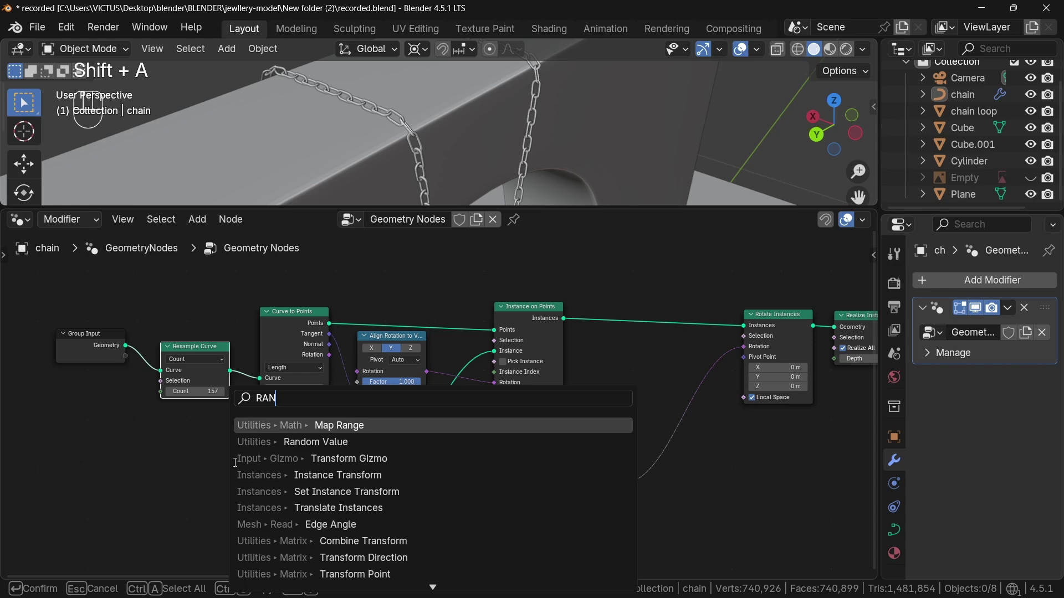
{"action": "key", "text": "Return"}
{"action": "left_click", "coordinate": [151, 445]}
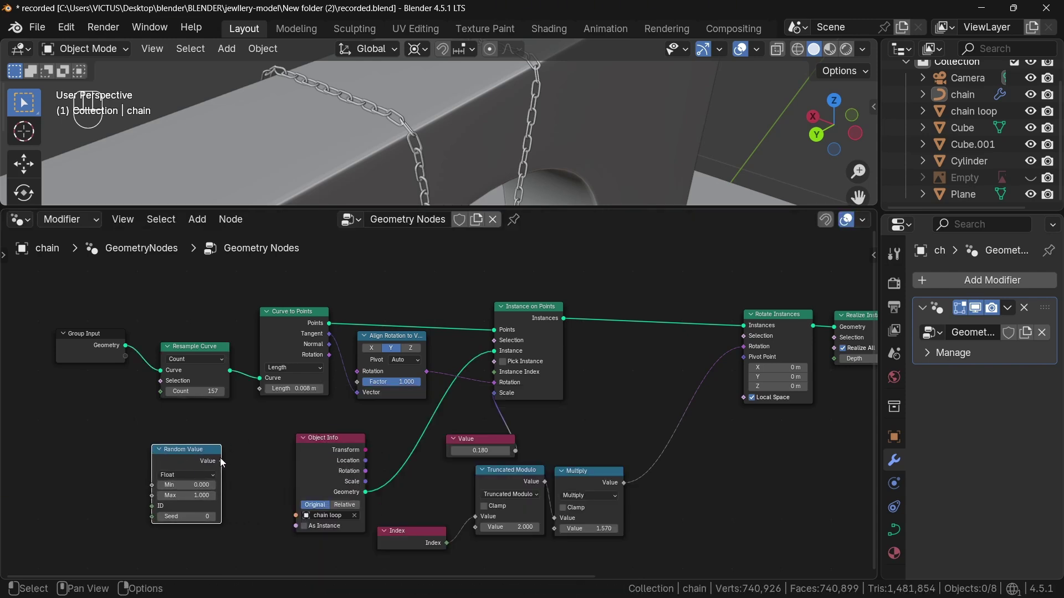
Step: Connect the Random Value output to the Rotation input of Align Rotation to Vector and set its Max to -0.370
{"action": "left_click_drag", "start_coordinate": [221, 461], "coordinate": [356, 372]}
{"action": "middle_click_drag", "start_coordinate": [421, 105], "coordinate": [404, 140]}
{"action": "left_click_drag", "start_coordinate": [203, 504], "coordinate": [147, 504]}
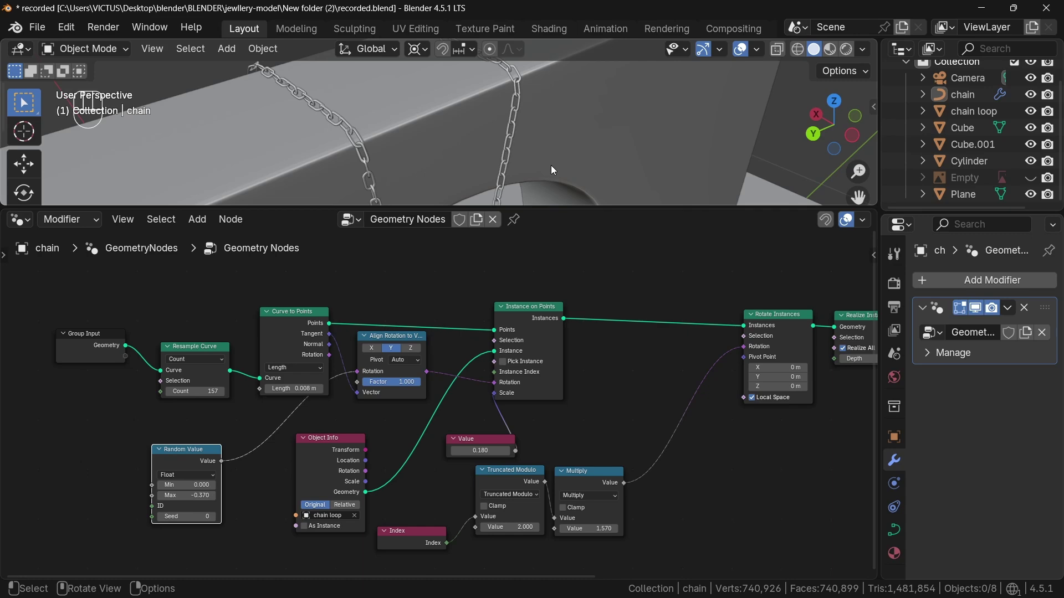
{"action": "left_click_drag", "start_coordinate": [585, 208], "coordinate": [585, 382]}
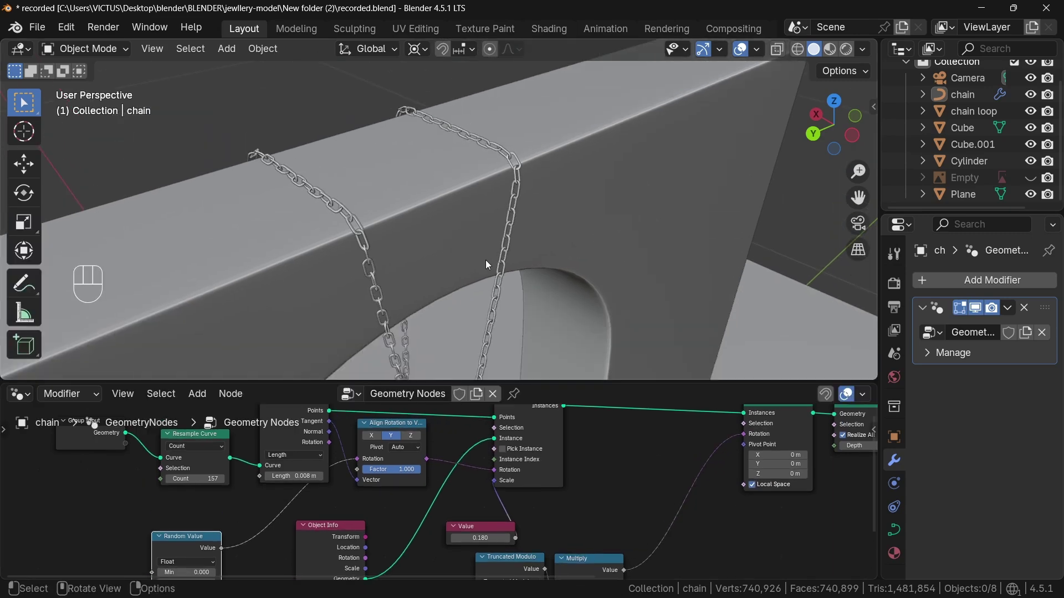
{"action": "middle_click_drag", "start_coordinate": [486, 260], "coordinate": [418, 214]}
Step: Insert a Realize Instances node between Rotate Instances and Group Output
{"action": "middle_click_drag", "start_coordinate": [319, 469], "coordinate": [271, 469]}
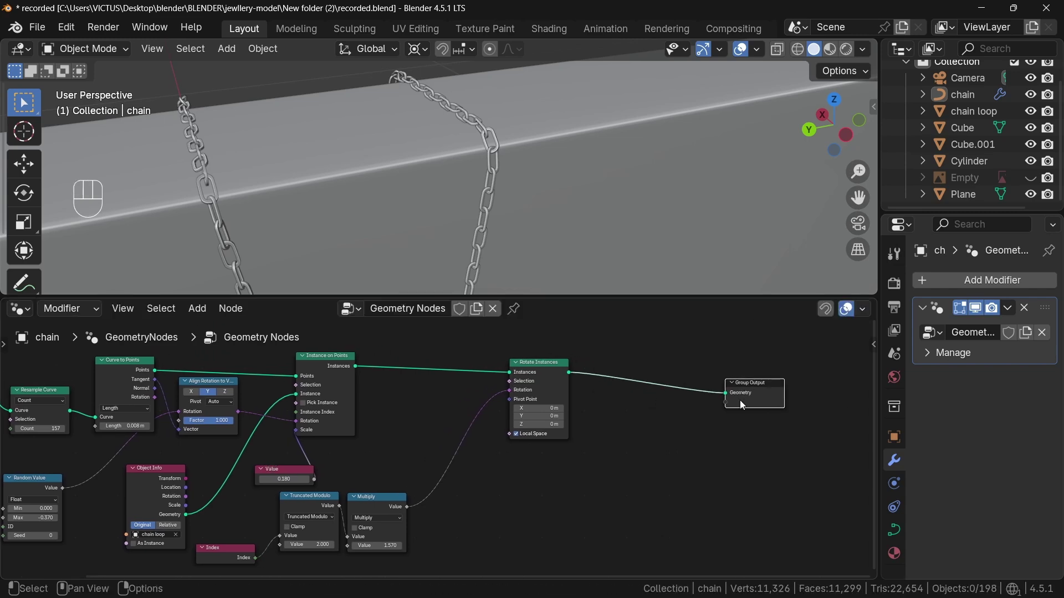
{"action": "key", "text": "shift+a"}
{"action": "type", "text": "RE"}
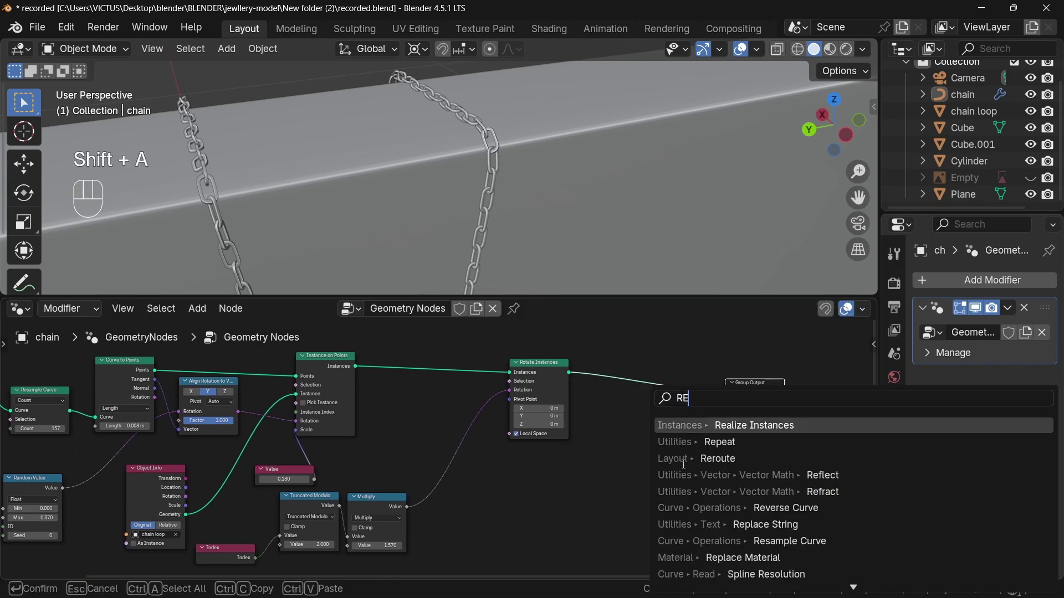
{"action": "type", "text": "AL"}
{"action": "key", "text": "Return"}
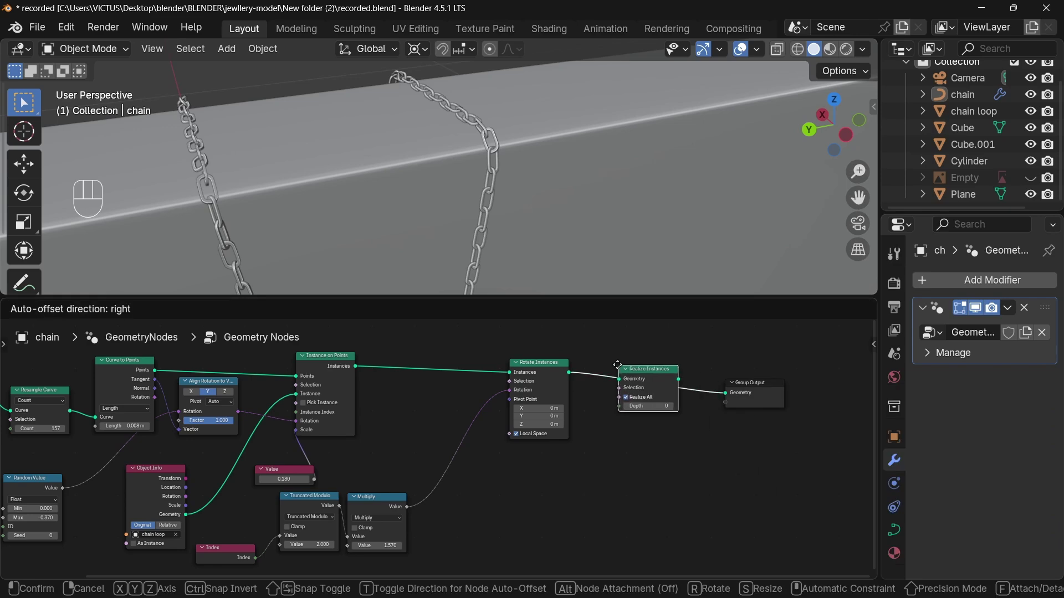
{"action": "left_click", "coordinate": [703, 444]}
Step: Add a Set Material node after the Realize Instances node
{"action": "key", "text": "shift+a"}
{"action": "type", "text": "set"}
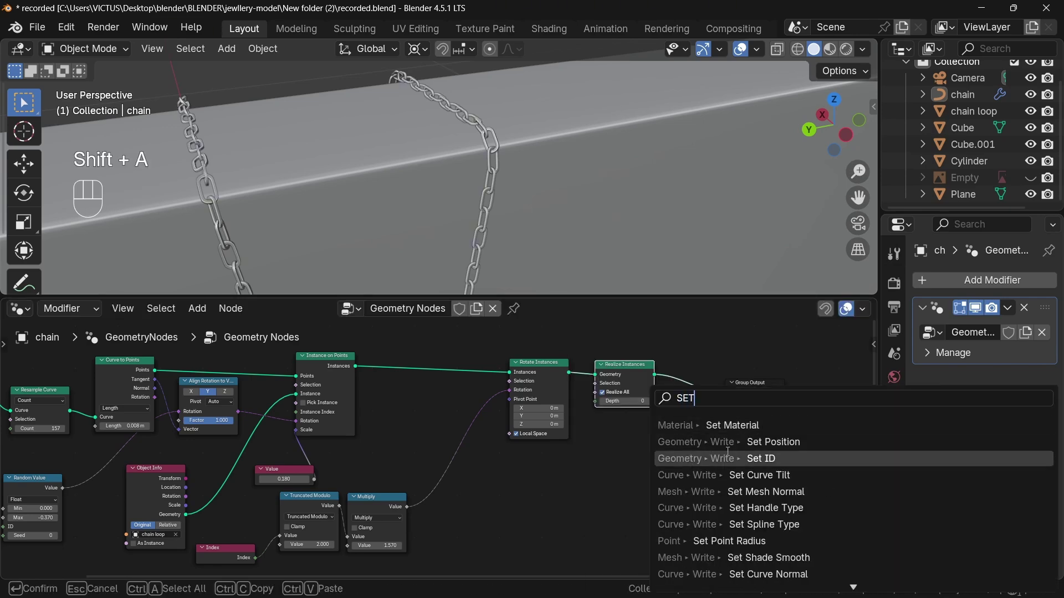
{"action": "key", "text": "Return"}
{"action": "left_click", "coordinate": [667, 406]}
Step: Expose the Curve to Points Length as a Group Input socket and set that socket's default to 1
{"action": "middle_click_drag", "start_coordinate": [361, 453], "coordinate": [754, 413]}
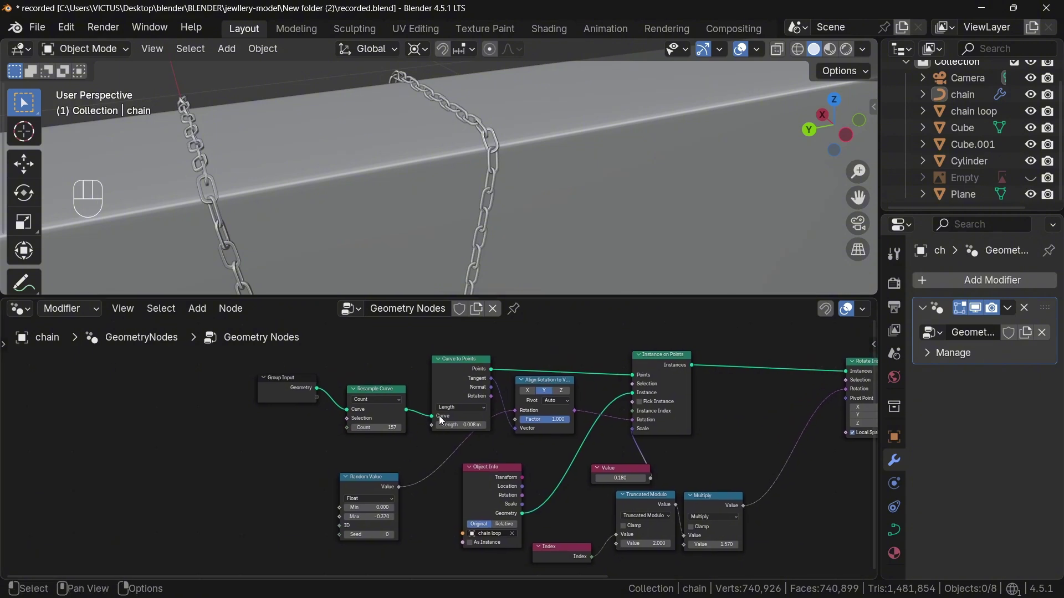
{"action": "left_click_drag", "start_coordinate": [439, 417], "coordinate": [411, 421]}
{"action": "left_click_drag", "start_coordinate": [320, 402], "coordinate": [317, 398]}
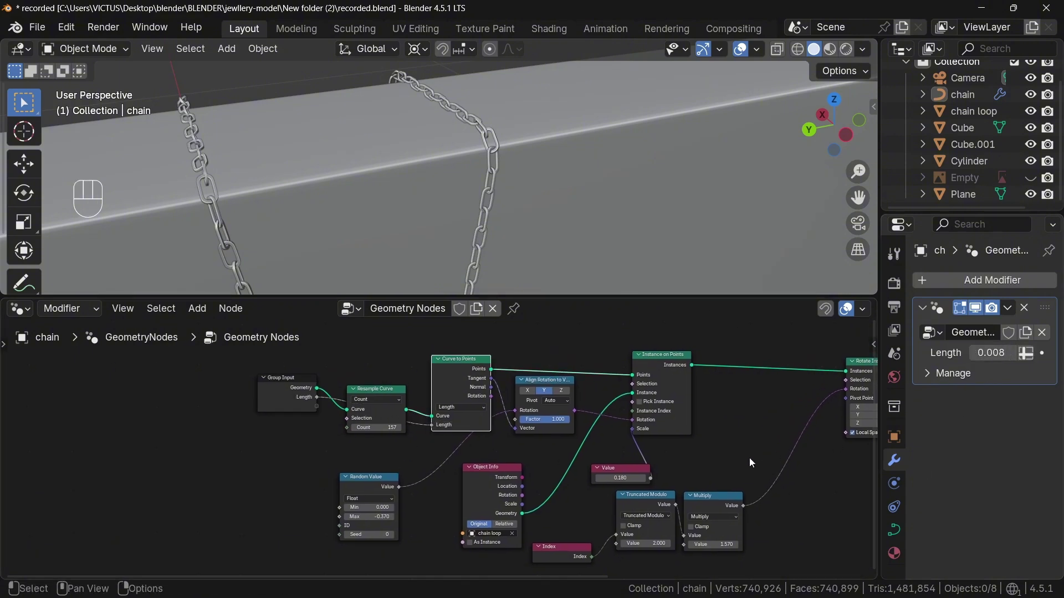
{"action": "key", "text": "n"}
{"action": "scroll", "coordinate": [782, 513], "scroll_direction": "down", "scroll_amount": 3}
{"action": "scroll", "coordinate": [783, 513], "scroll_direction": "down", "scroll_amount": 2}
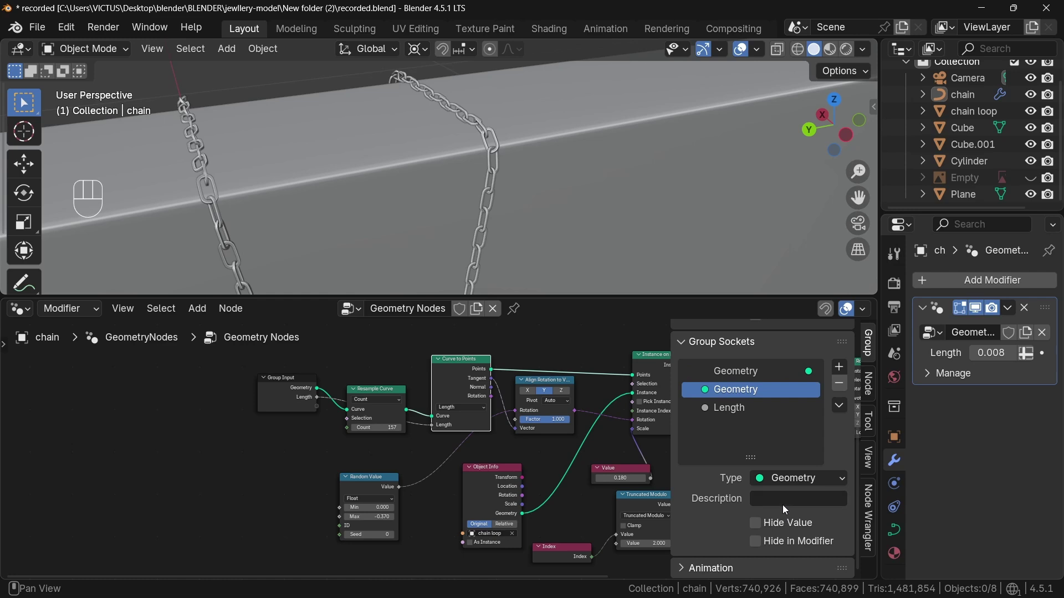
{"action": "left_click", "coordinate": [742, 408]}
{"action": "scroll", "coordinate": [806, 524], "scroll_direction": "down", "scroll_amount": 3}
{"action": "left_click", "coordinate": [772, 490]}
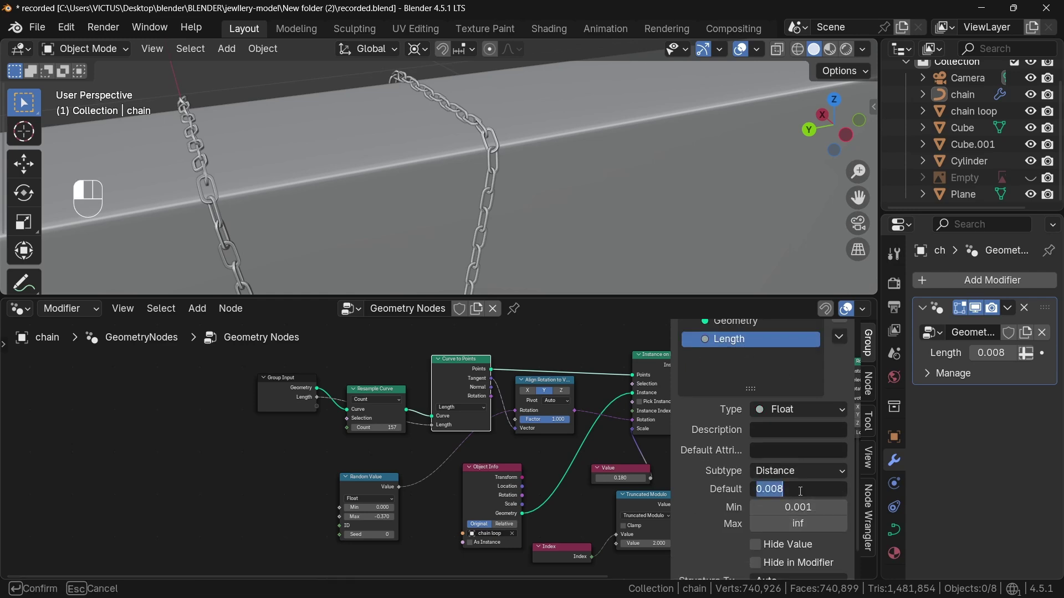
{"action": "type", "text": "1"}
{"action": "key", "text": "Return"}
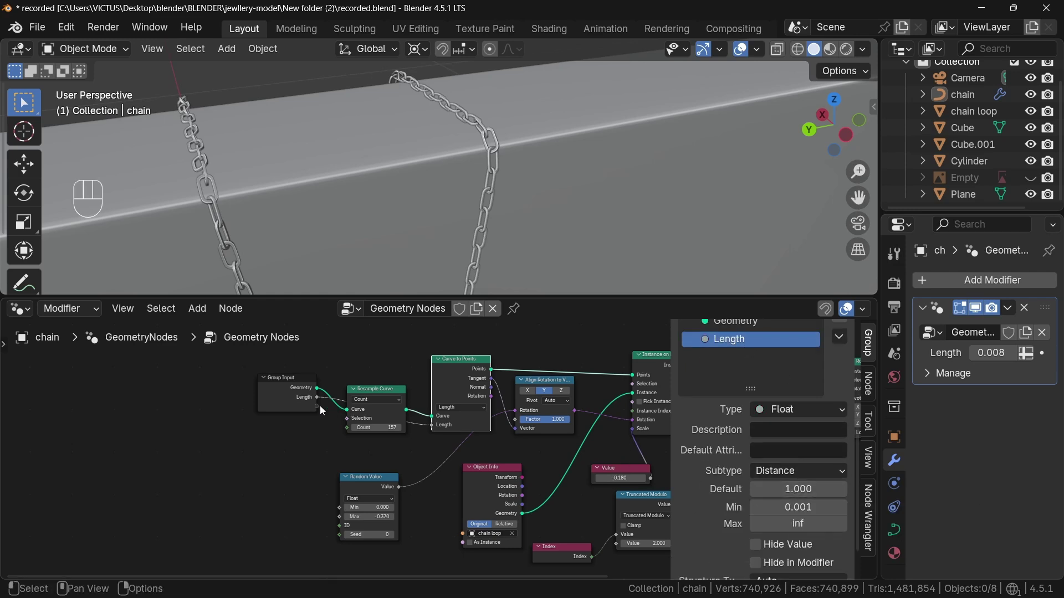
Step: Expose the Instance on Points Scale as a Float group input and set the modifier's Scale to 0.18
{"action": "left_click_drag", "start_coordinate": [321, 406], "coordinate": [634, 427]}
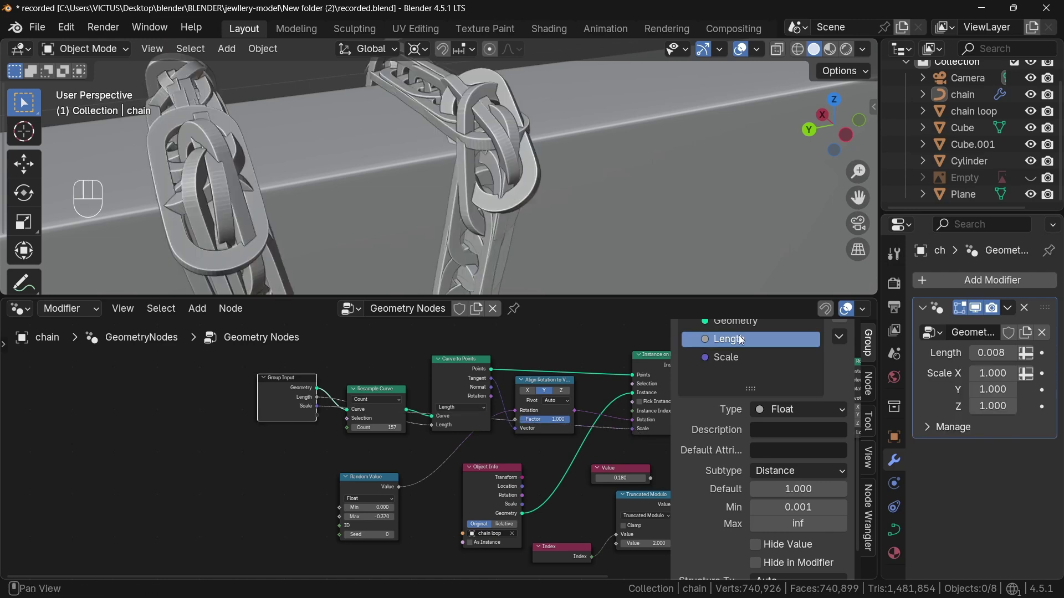
{"action": "left_click", "coordinate": [799, 410]}
{"action": "left_click", "coordinate": [799, 131]}
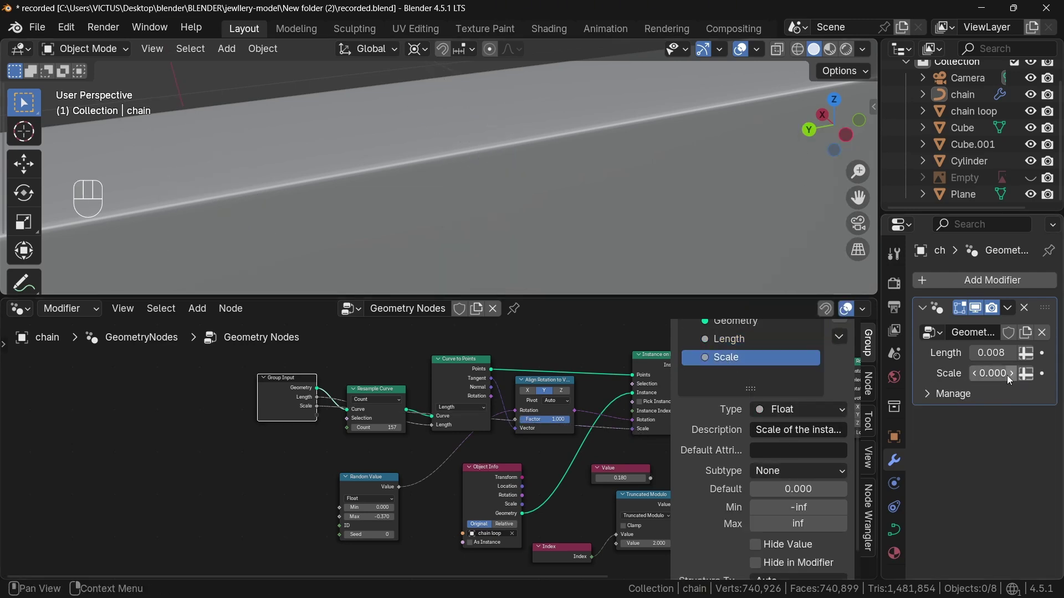
{"action": "left_click", "coordinate": [985, 375]}
{"action": "type", "text": "0.1"}
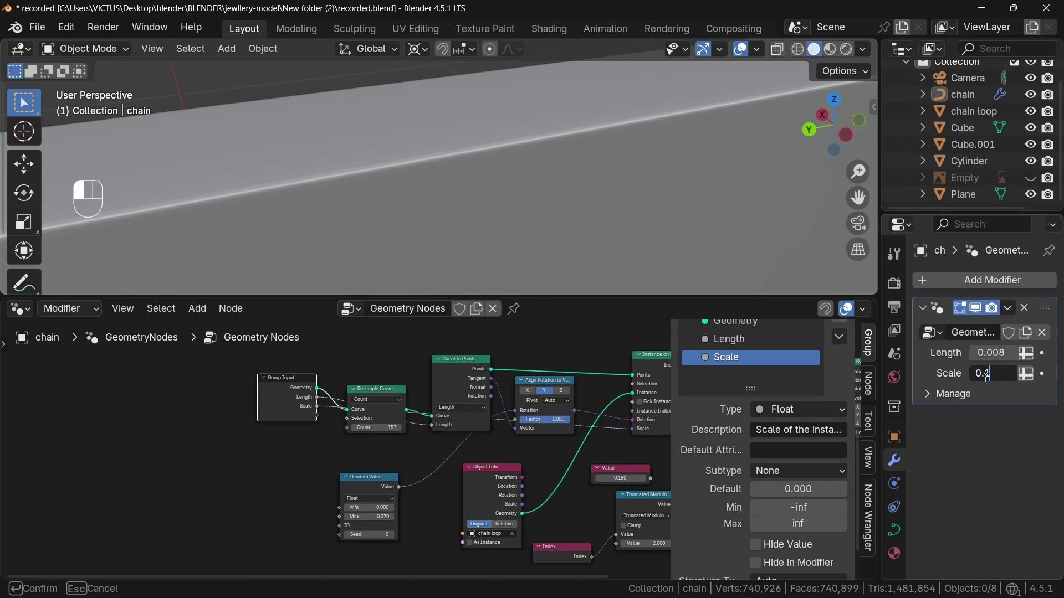
{"action": "type", "text": "8"}
{"action": "key", "text": "Return"}
Step: Set the Scale group socket's default to 1 and enlarge the 3D viewport around the hanging chain
{"action": "left_click", "coordinate": [799, 490]}
{"action": "type", "text": "1"}
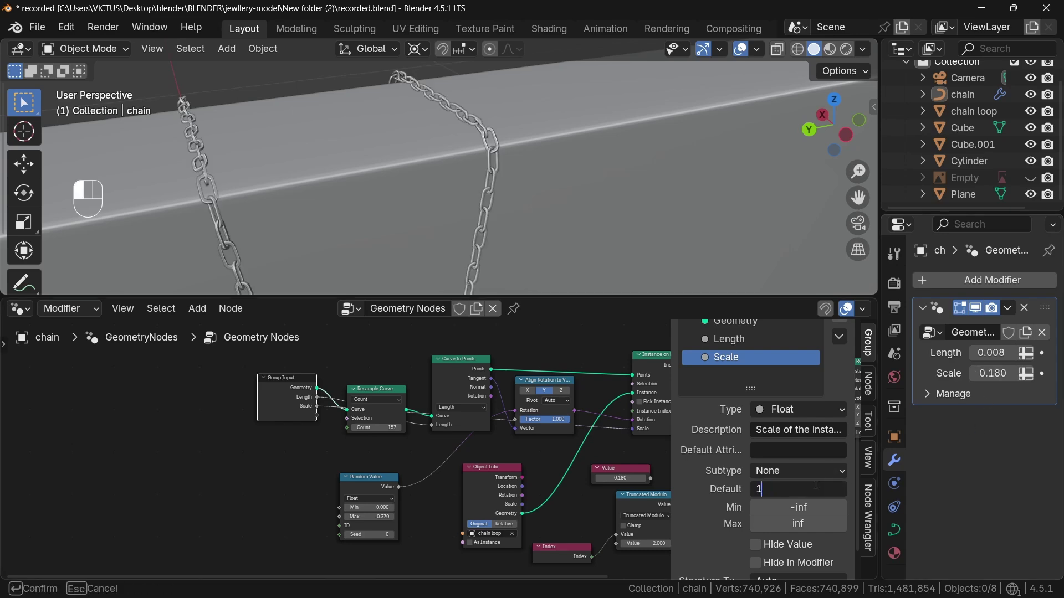
{"action": "key", "text": "Return"}
{"action": "key", "text": "n"}
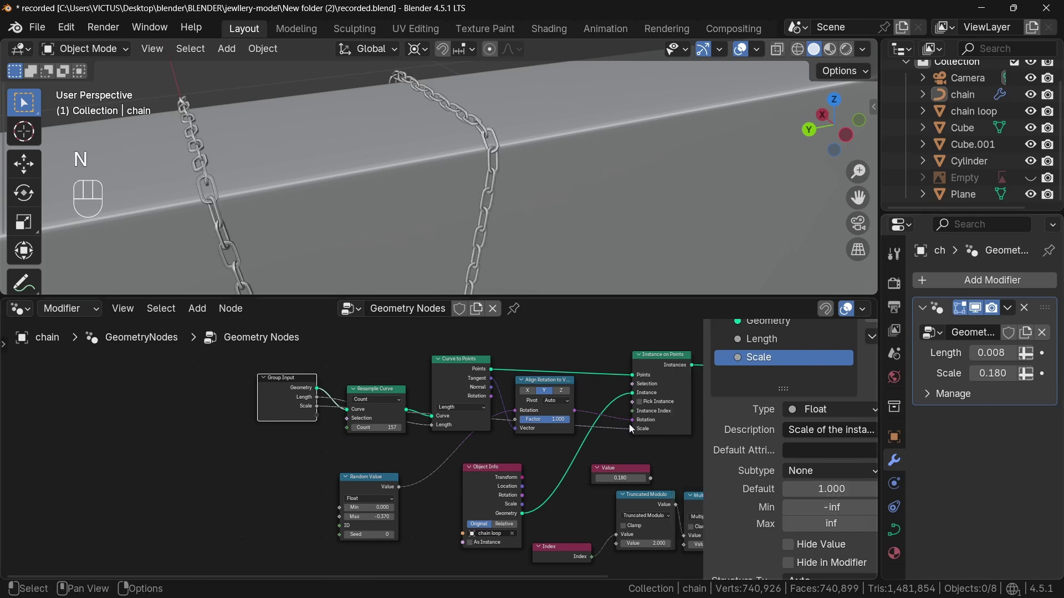
{"action": "left_click_drag", "start_coordinate": [635, 297], "coordinate": [628, 524]}
{"action": "middle_click_drag", "start_coordinate": [582, 443], "coordinate": [534, 416]}
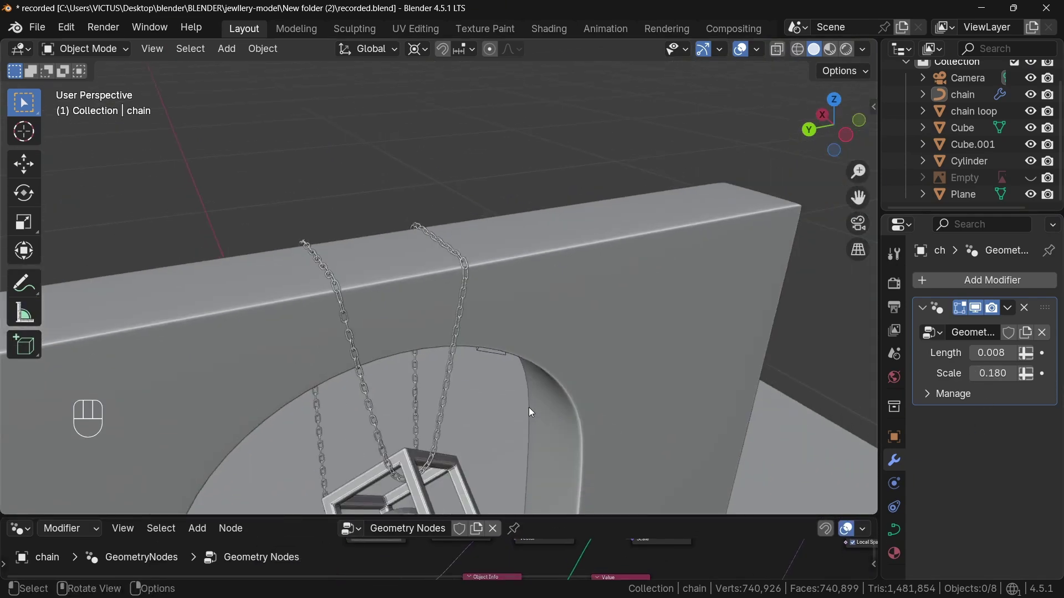